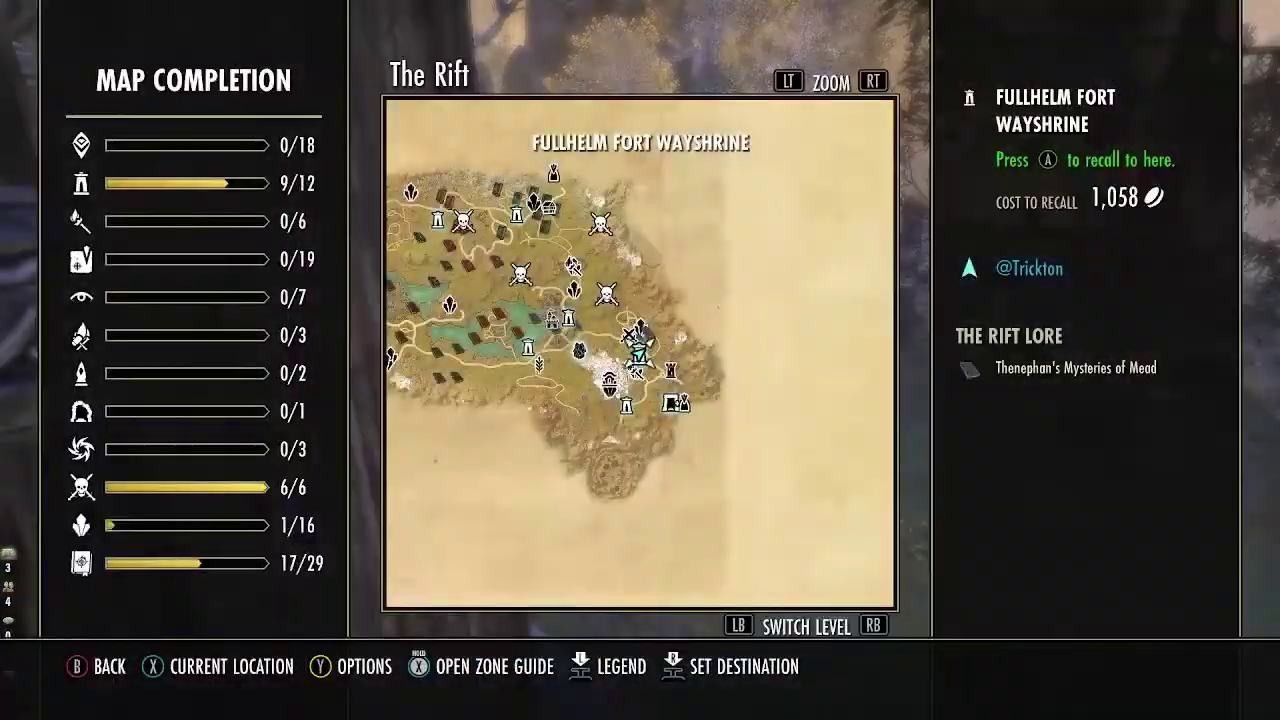
- Close the map of The Rift and harvest the Maple node near the cliff
key(Escape)
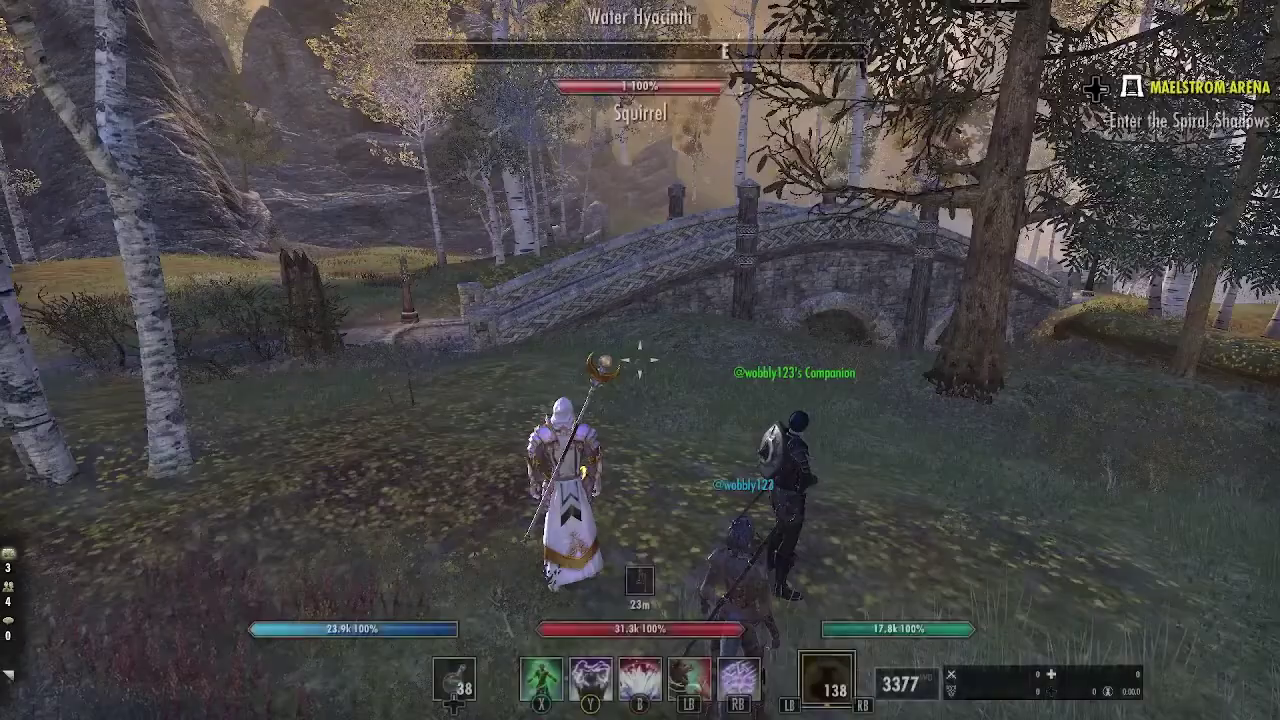
key(h)
key(w)
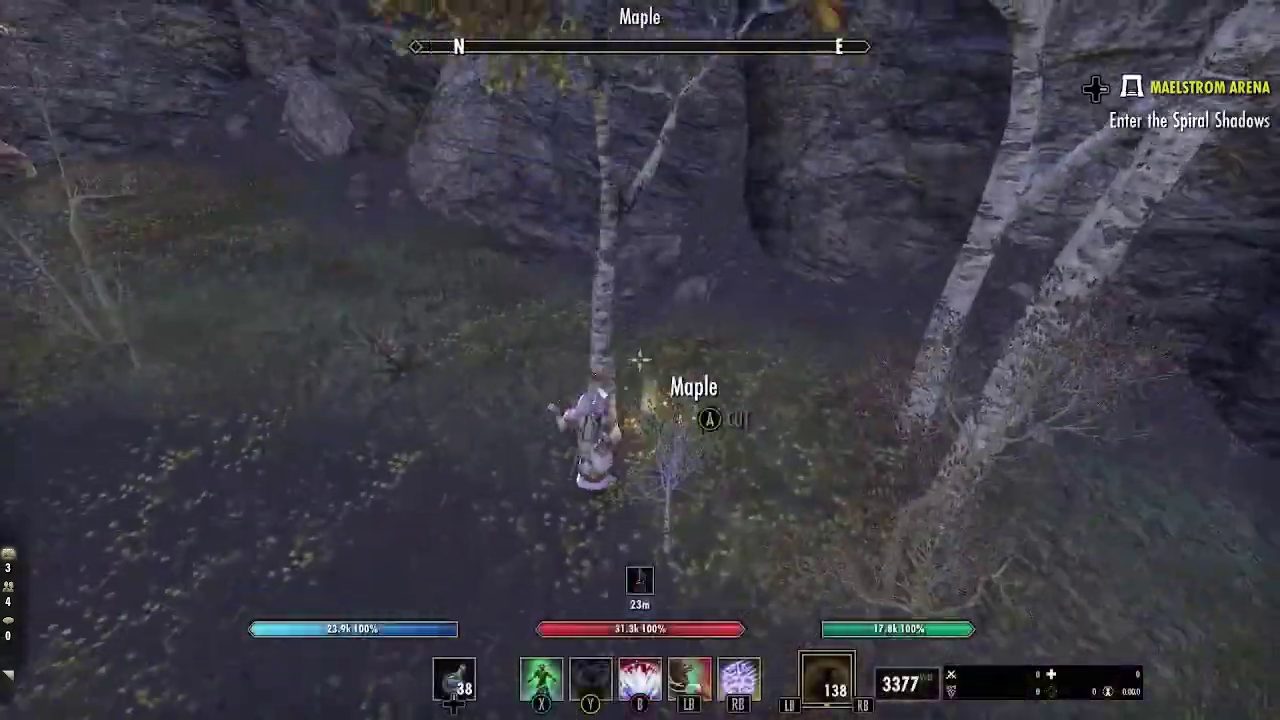
key(w)
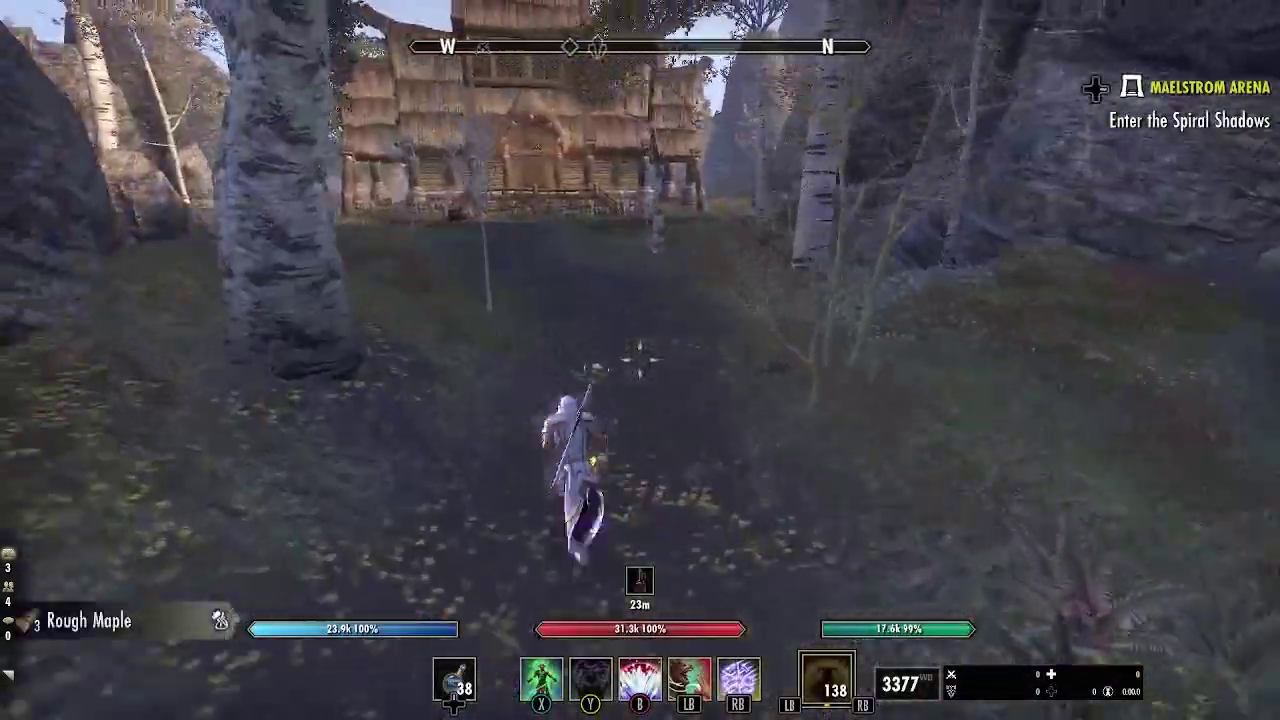
- Run to the set destination at the wooden house and collect the lorebook behind it
key(w)
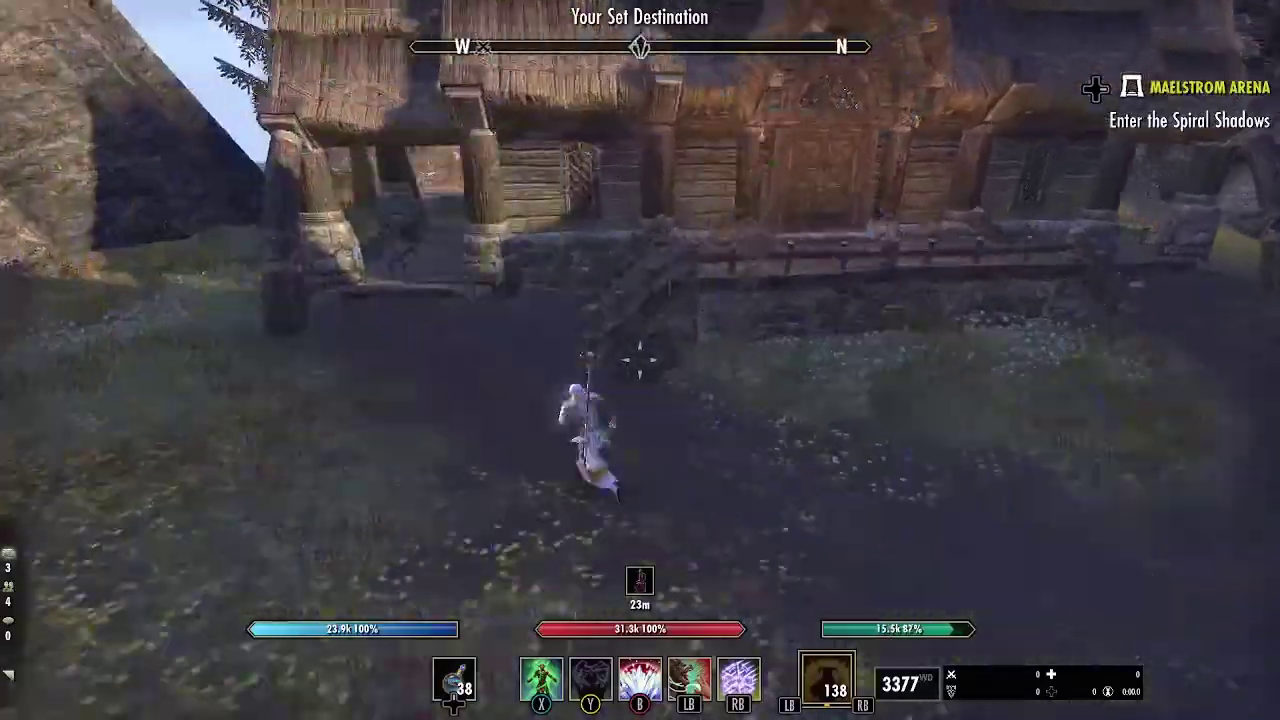
key(w)
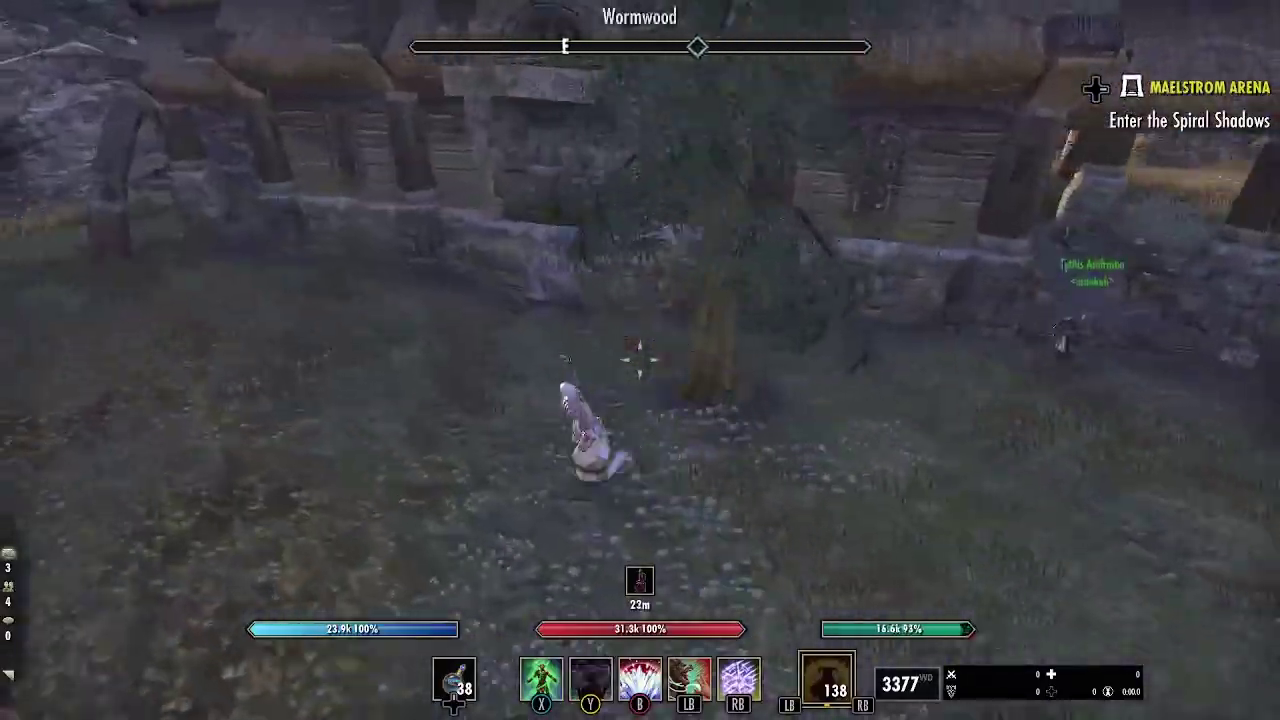
key(w)
key(e)
key(Escape)
key(q)
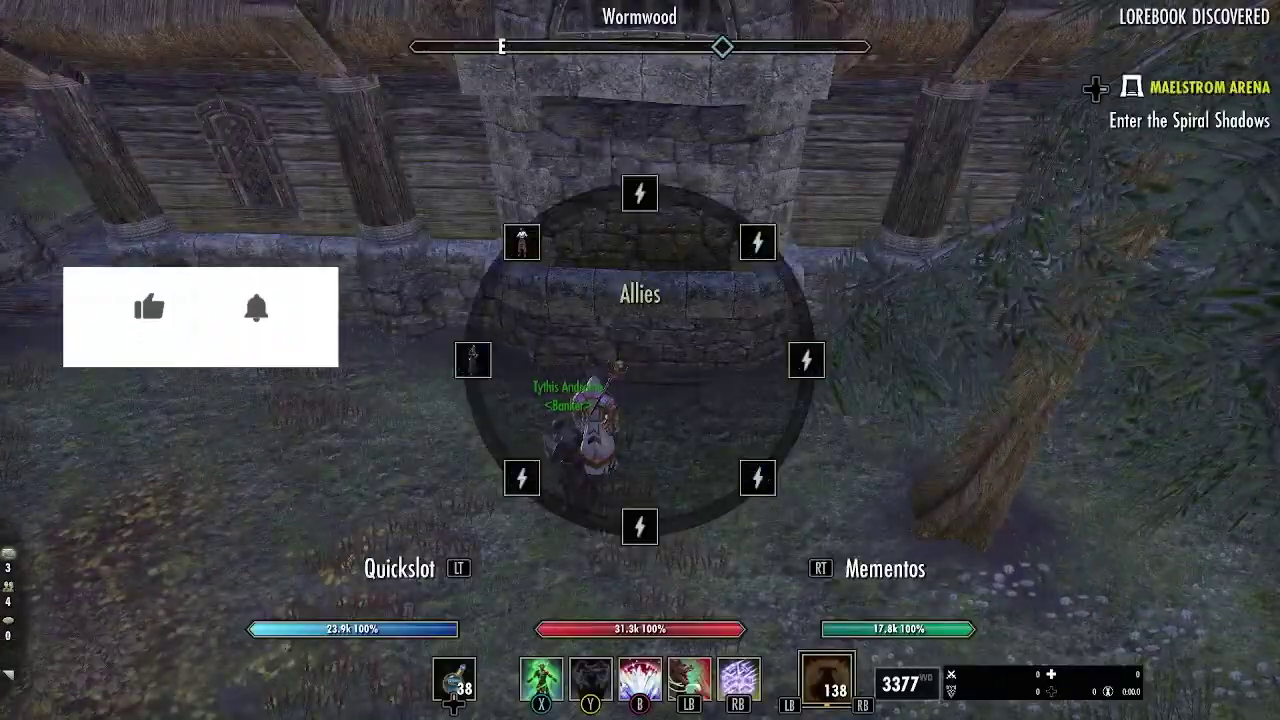
- Cross the rocks into Lost Prospect and absorb the Skyshard under the light beam
key(w)
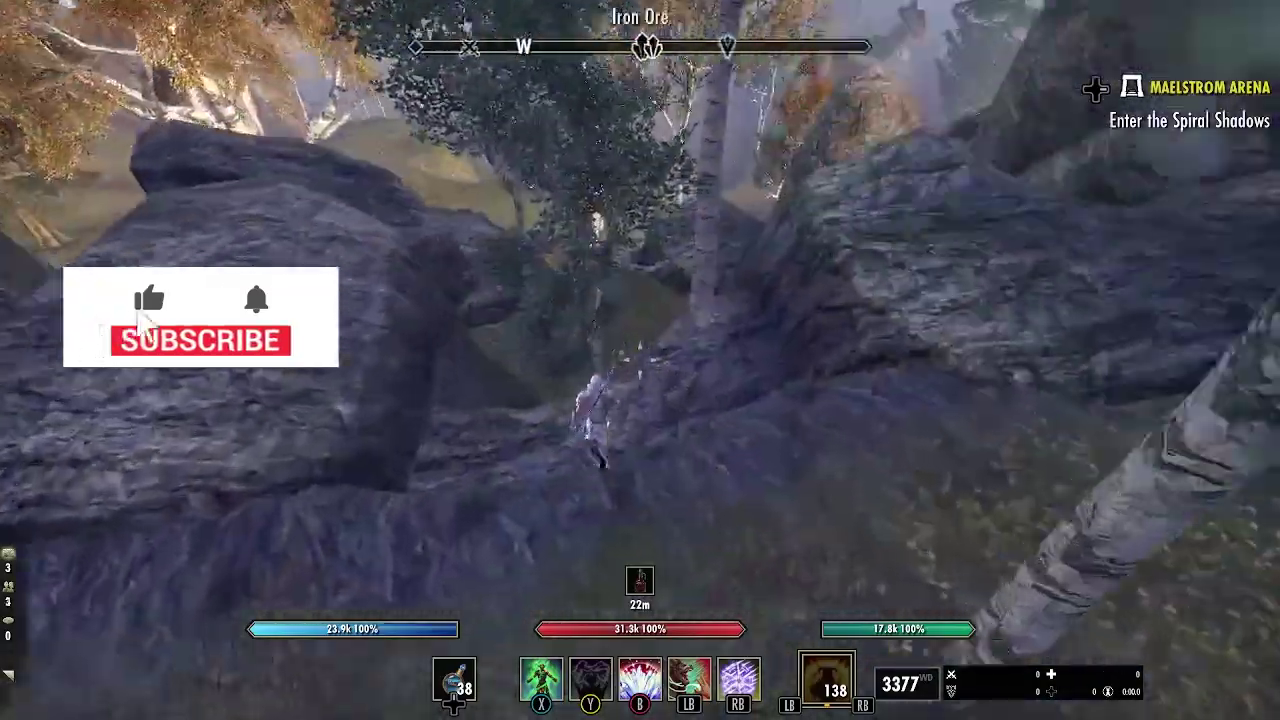
key(w)
key(space)
key(space)
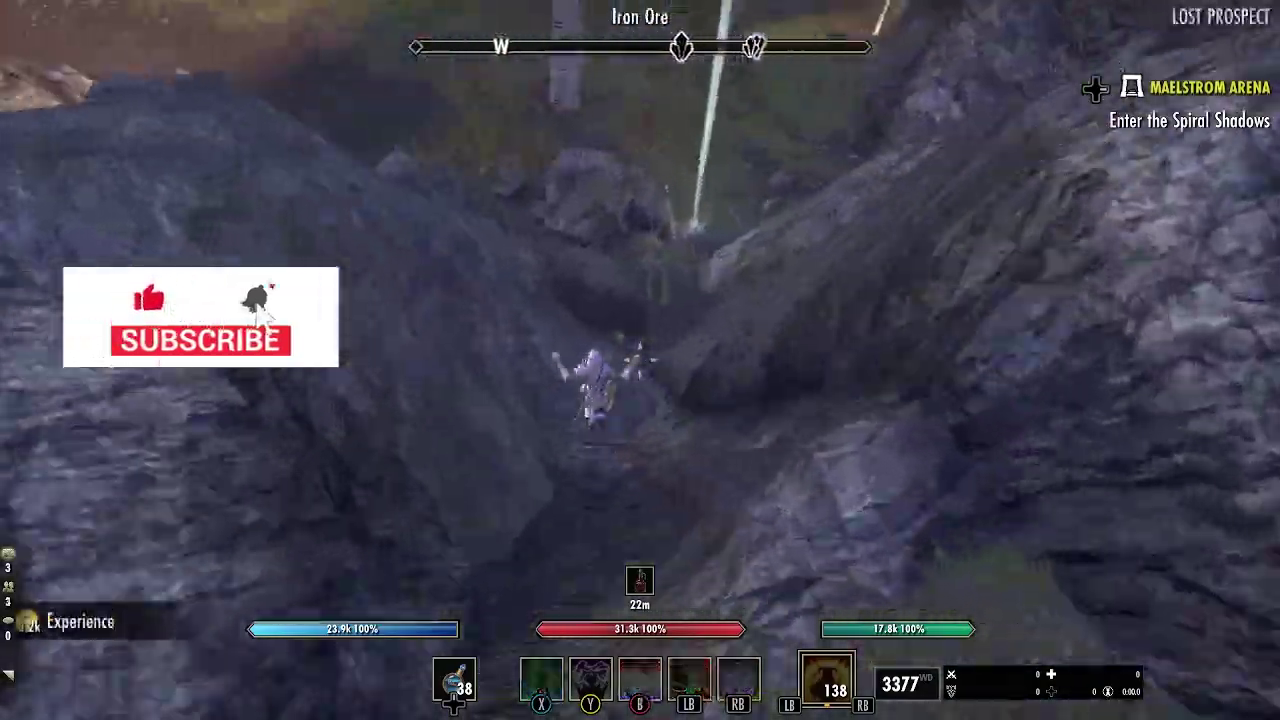
key(w)
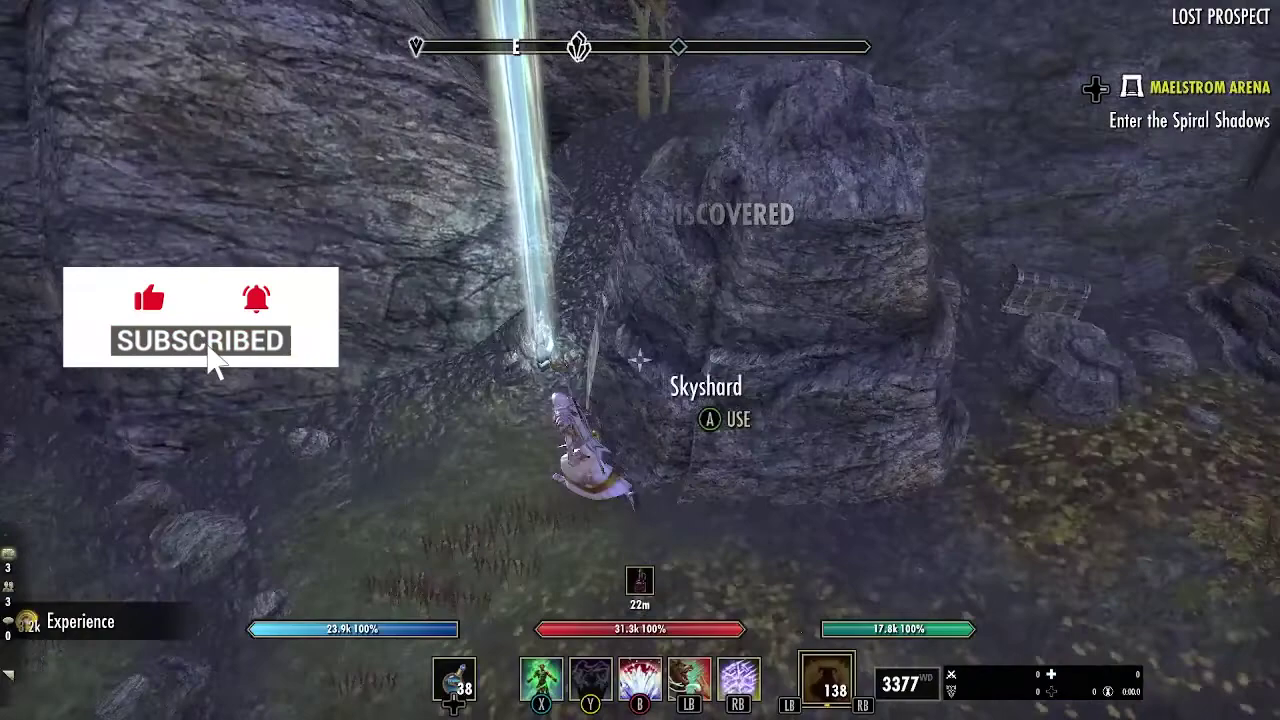
key(e)
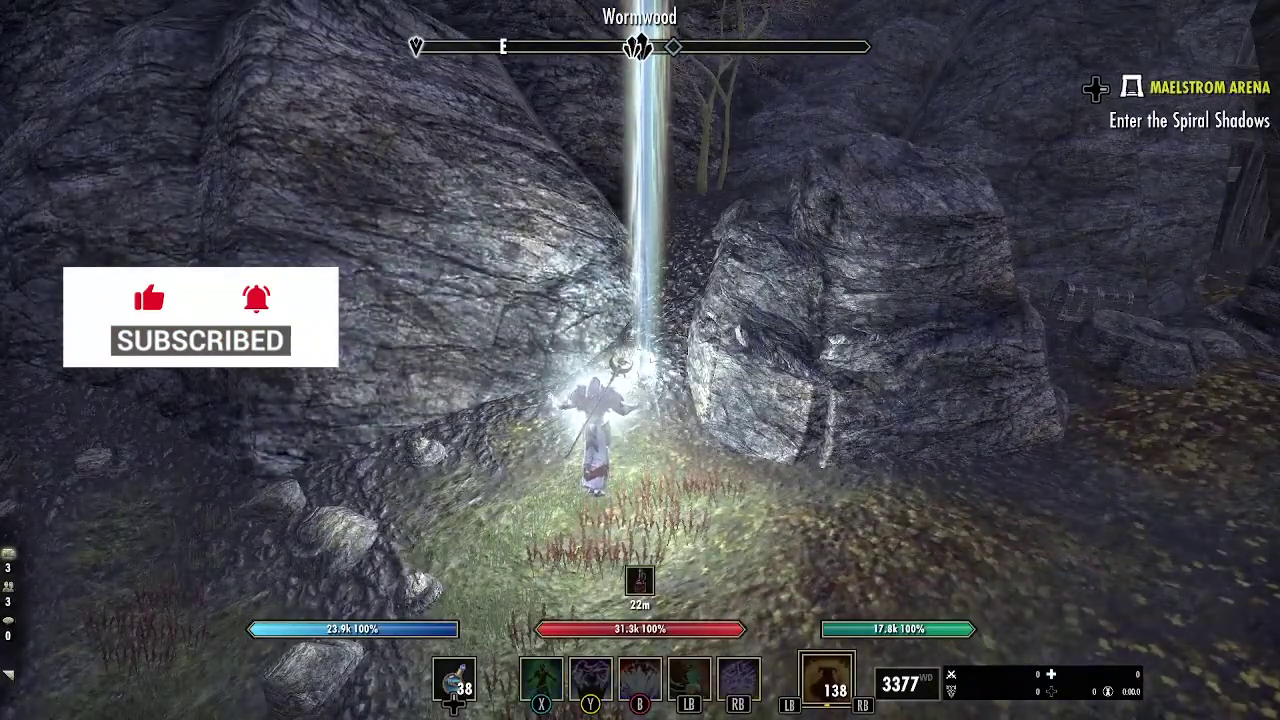
- Ride toward the marked spot to the south and fight the Sabre Cats there using area skills
key(m)
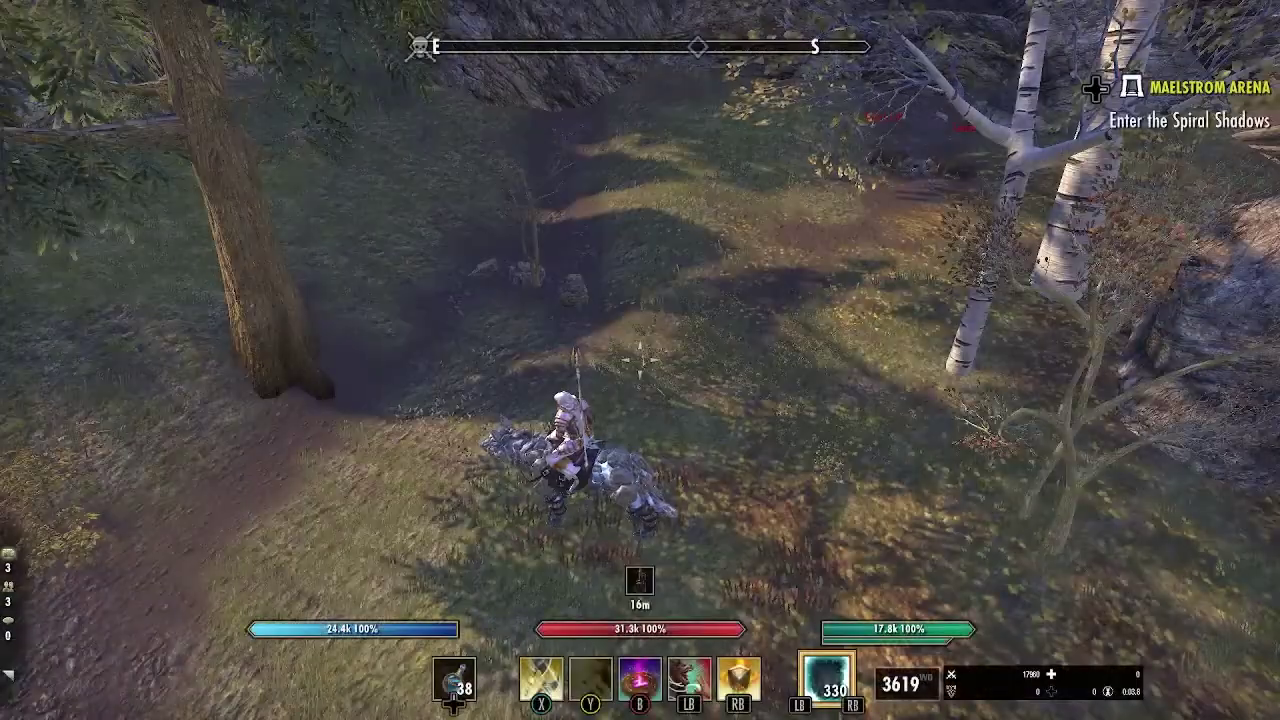
key(w)
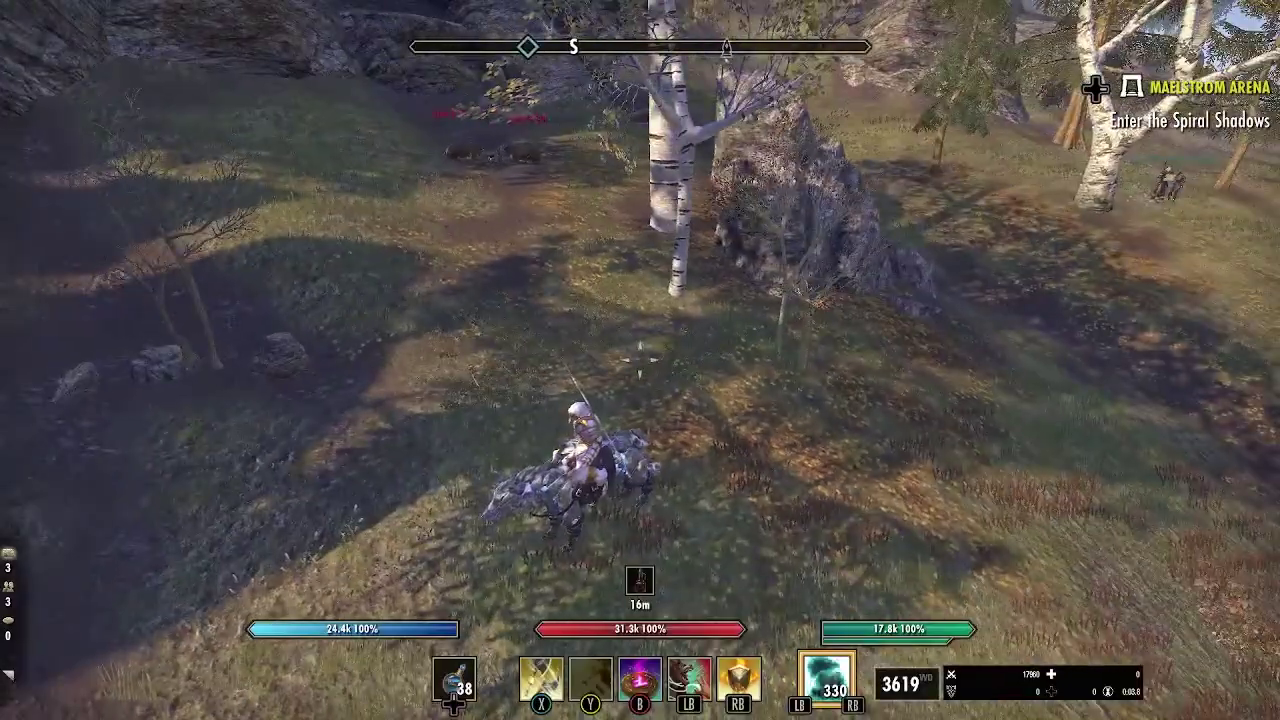
key(2)
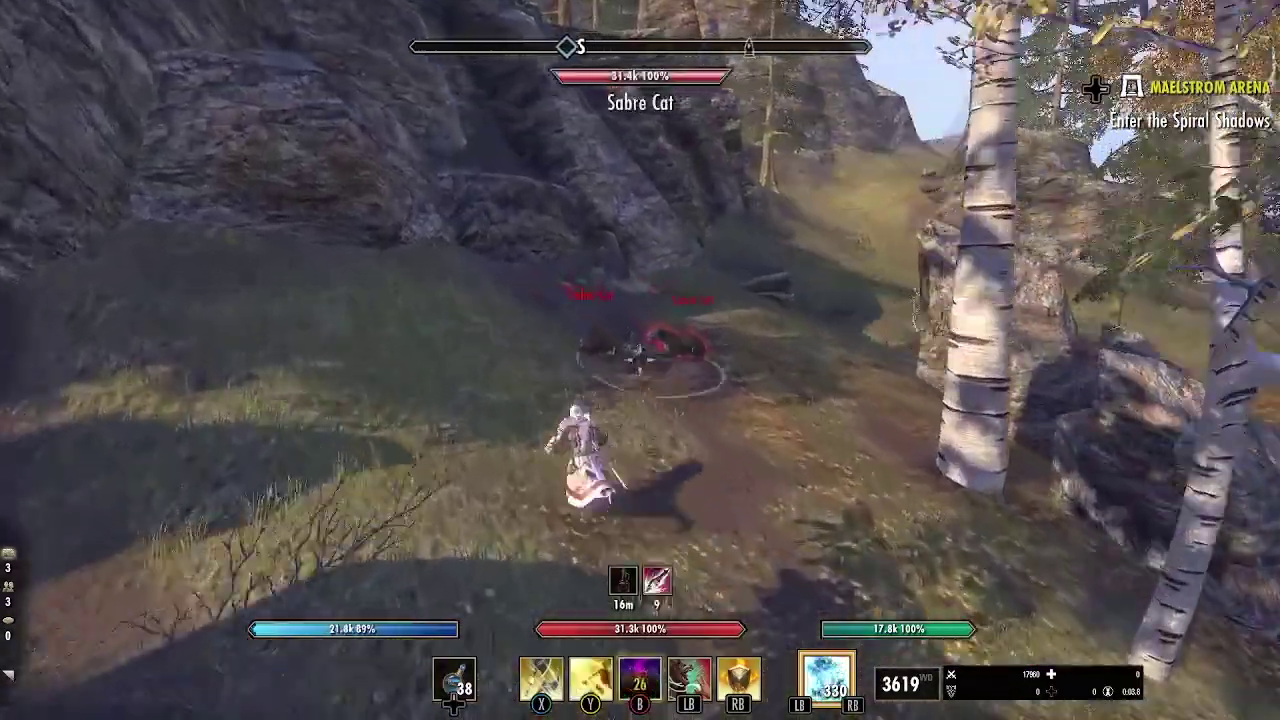
key(grave)
key(3)
key(grave)
key(3)
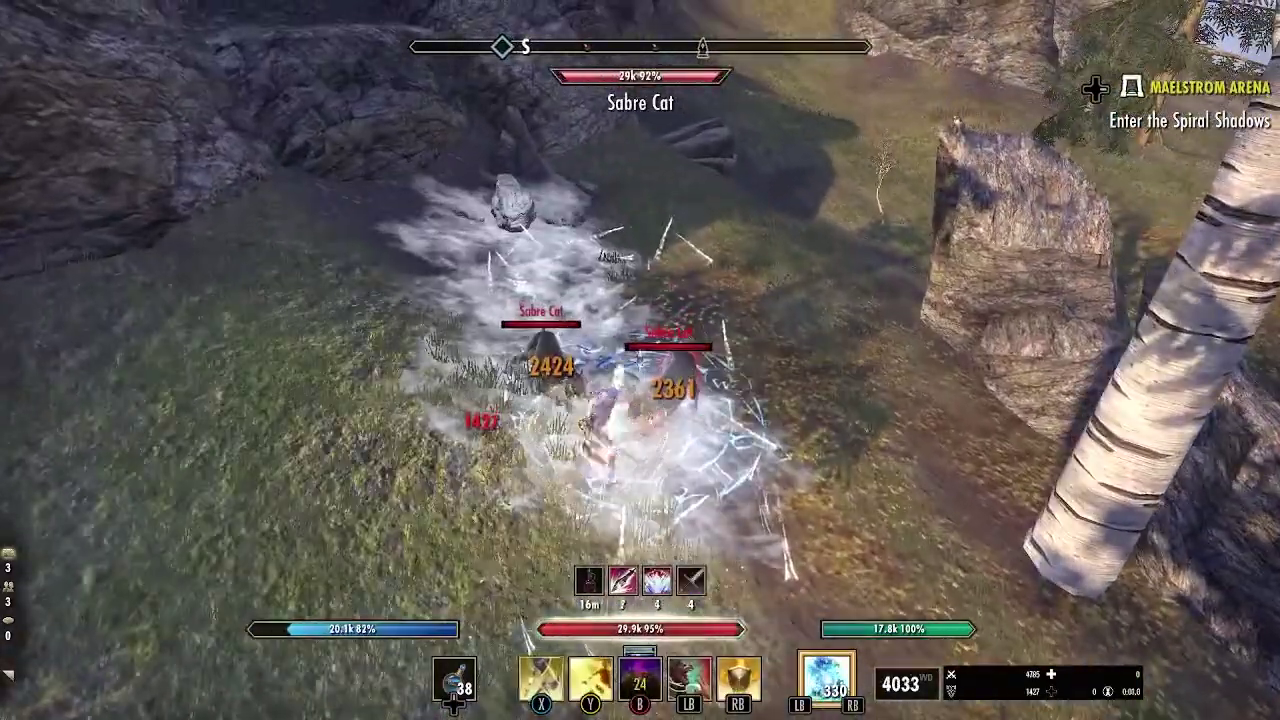
key(2)
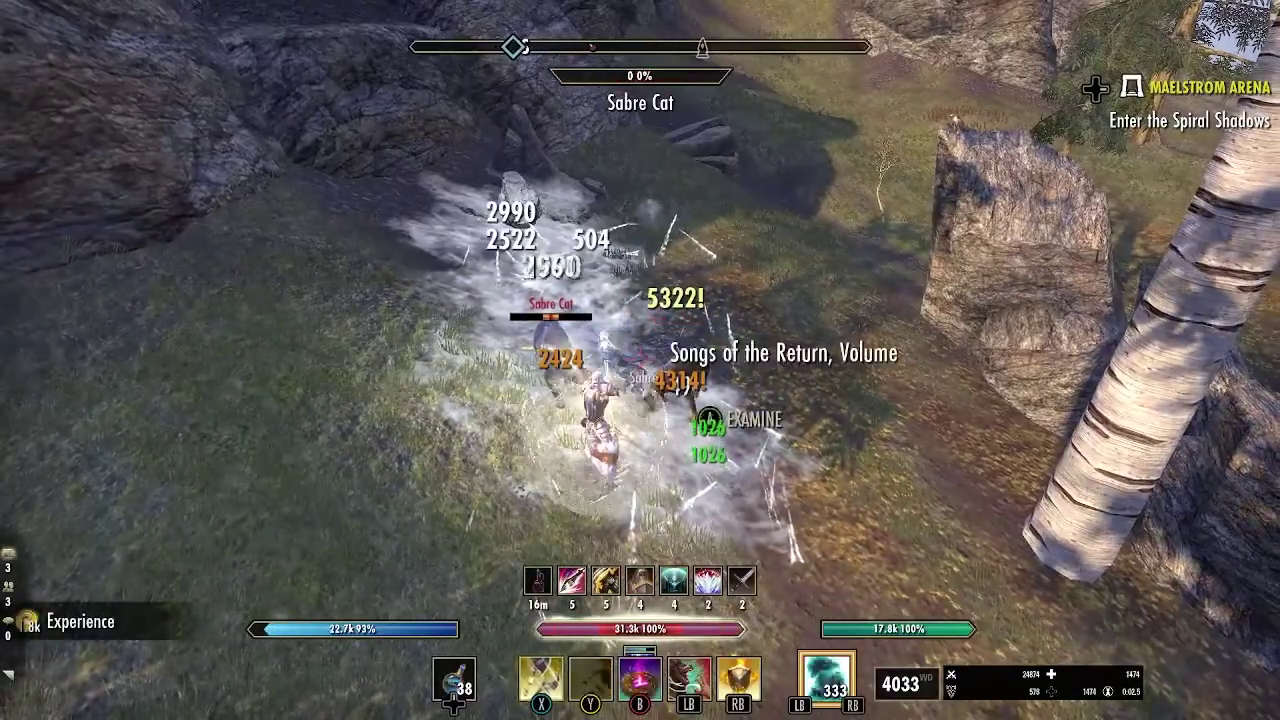
- Examine the book Songs of the Return, Volume 49 and close it
key(e)
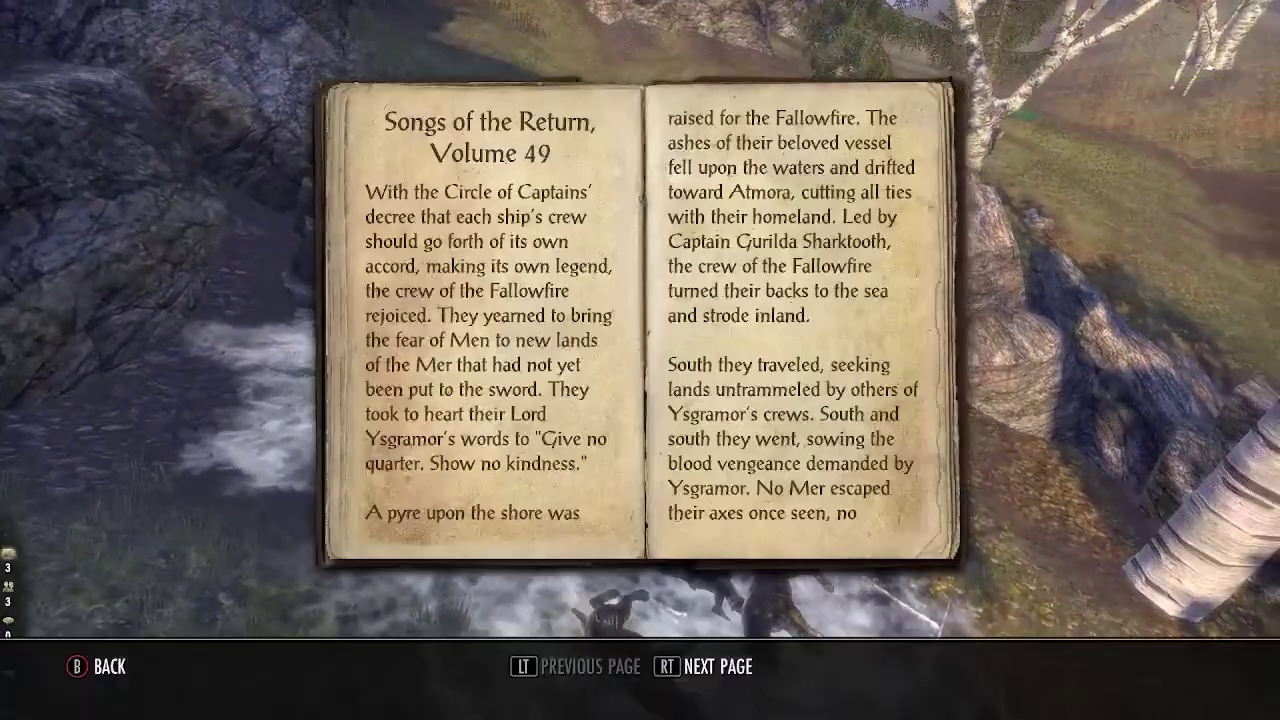
key(Escape)
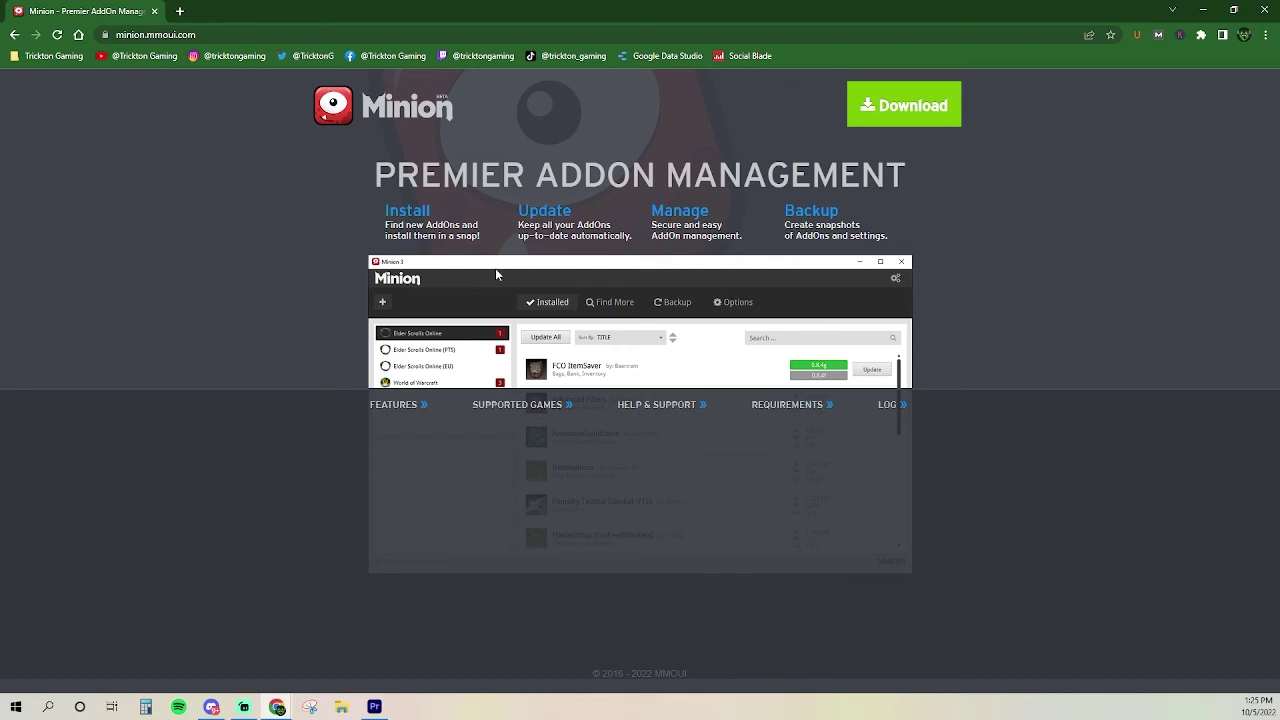
- Download the 64-bit Windows version of Minion 3 from minion.mmoui.com and open the installer
click(908, 118)
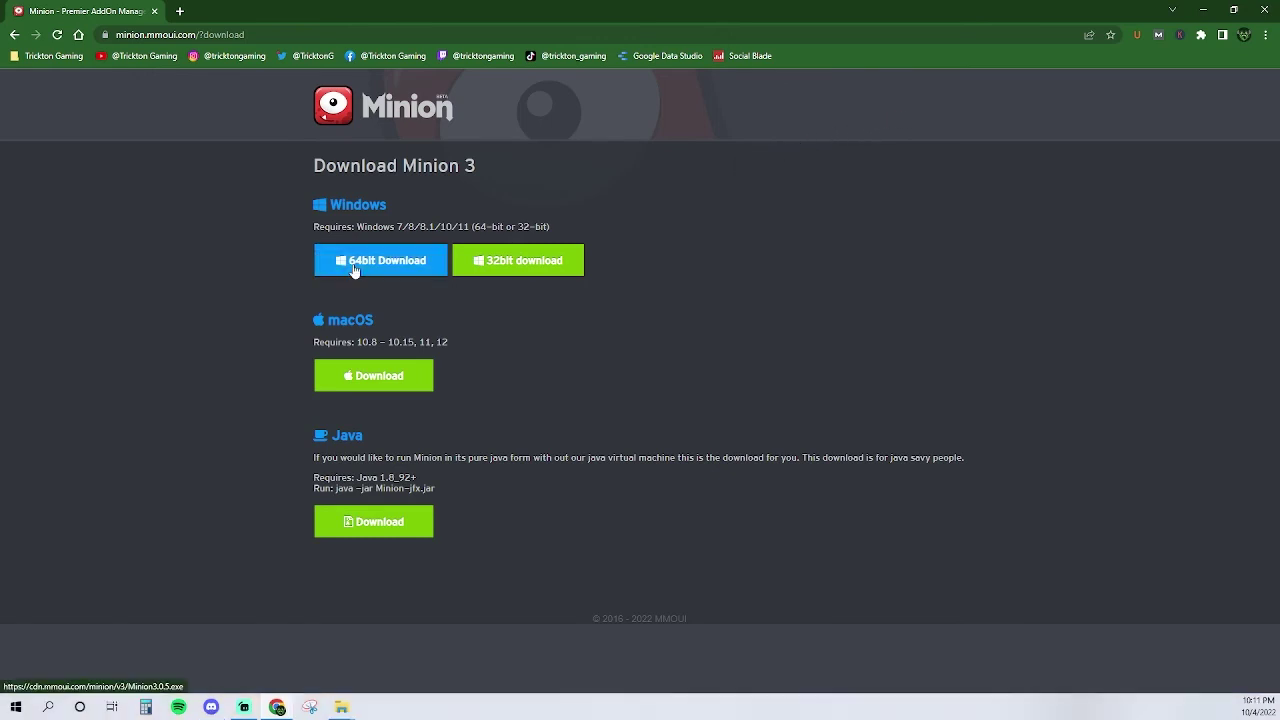
click(353, 265)
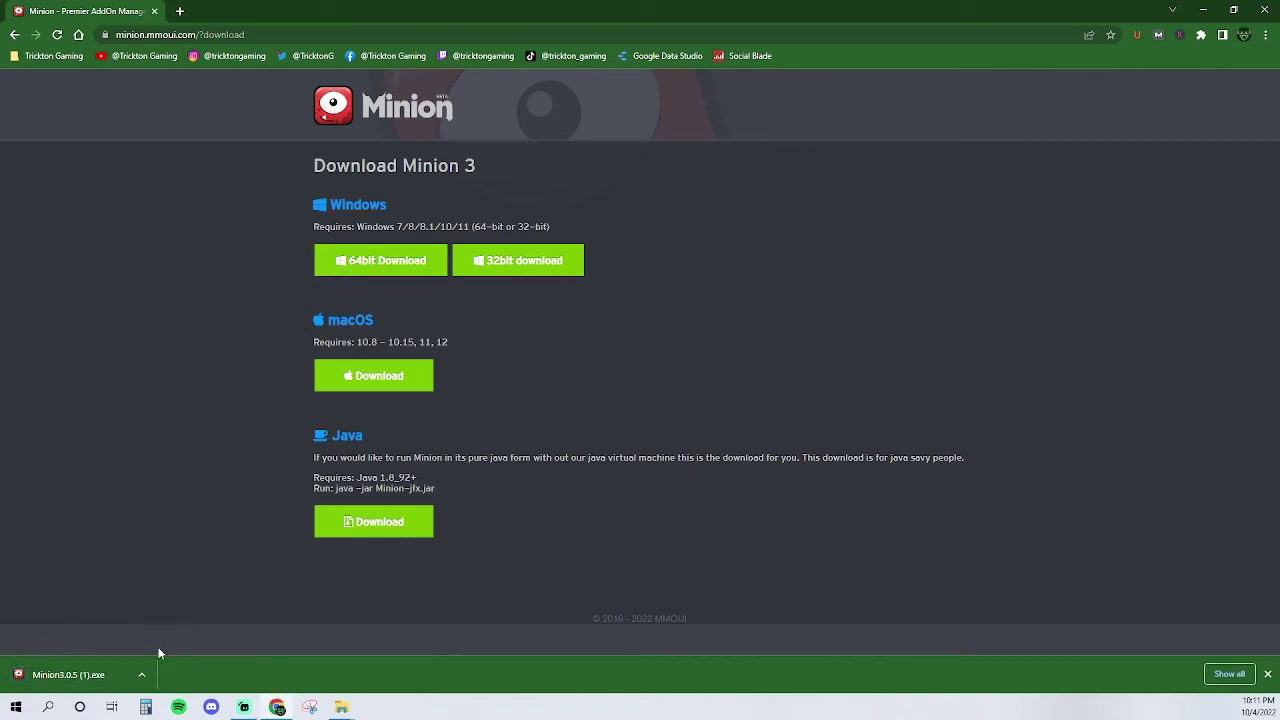
click(142, 675)
click(164, 591)
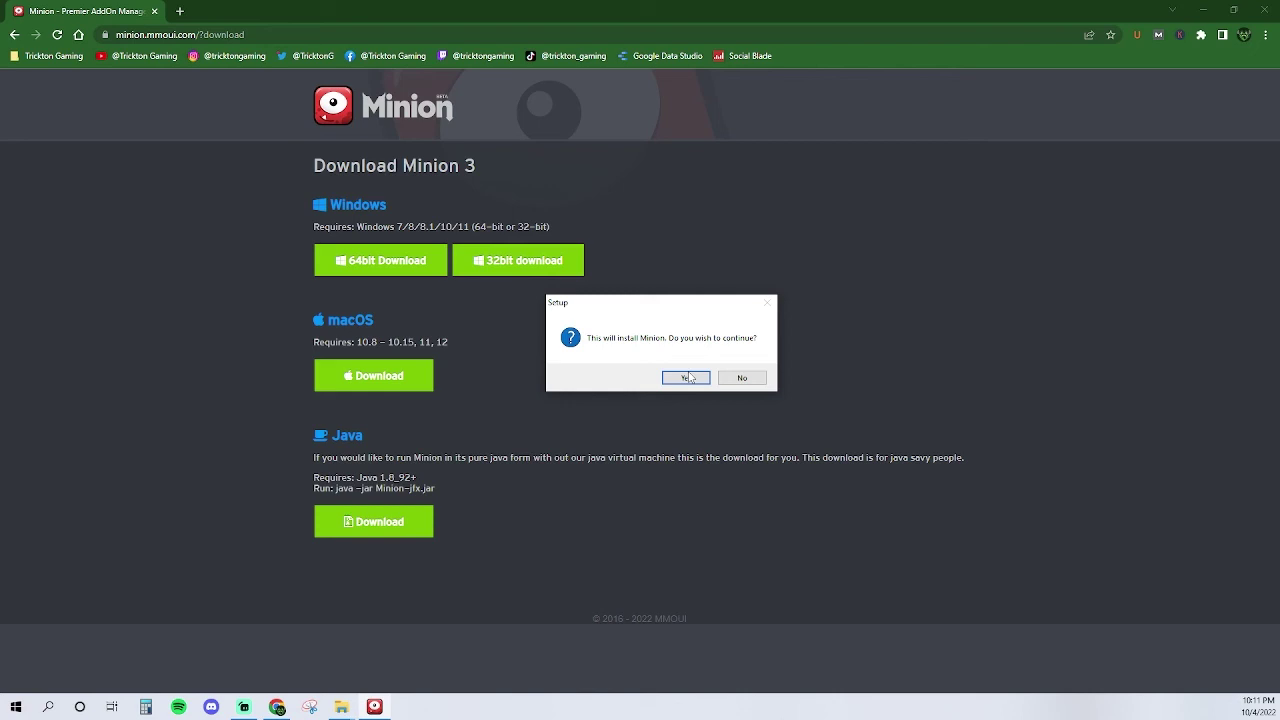
- Install Minion into the existing default folder, keeping Good Game Mods LLC as the Start Menu folder
click(689, 377)
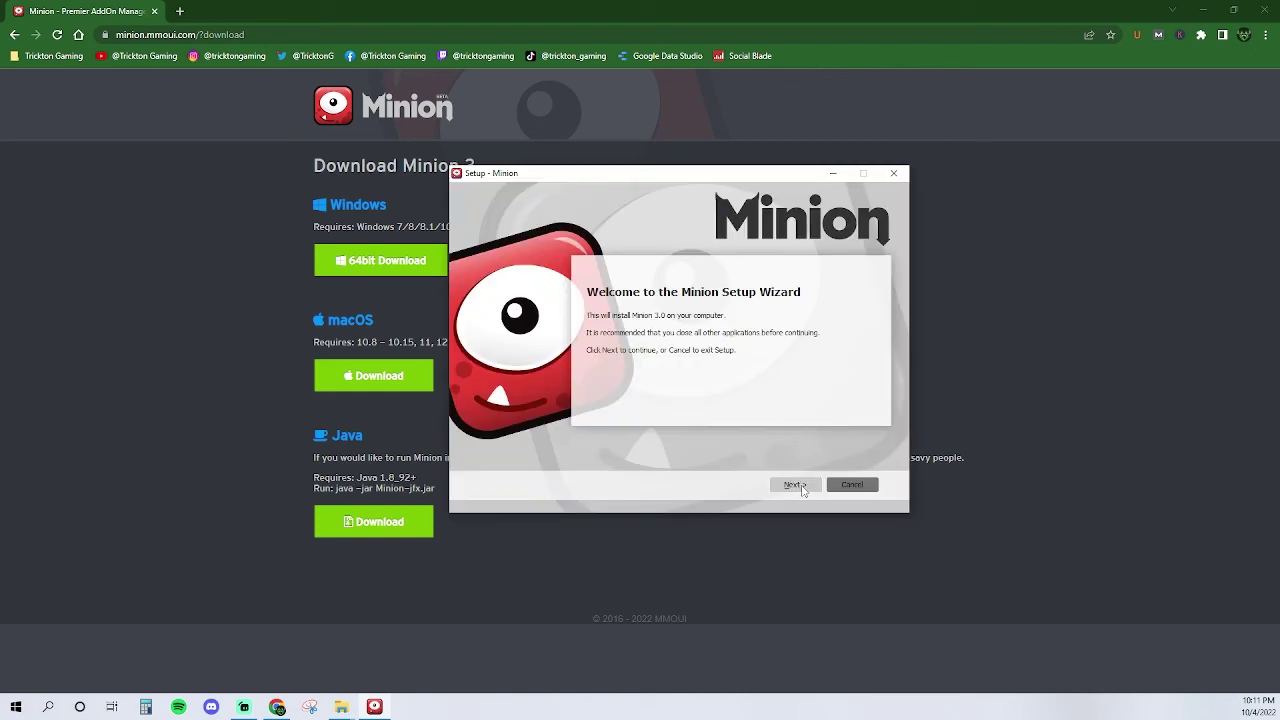
click(799, 486)
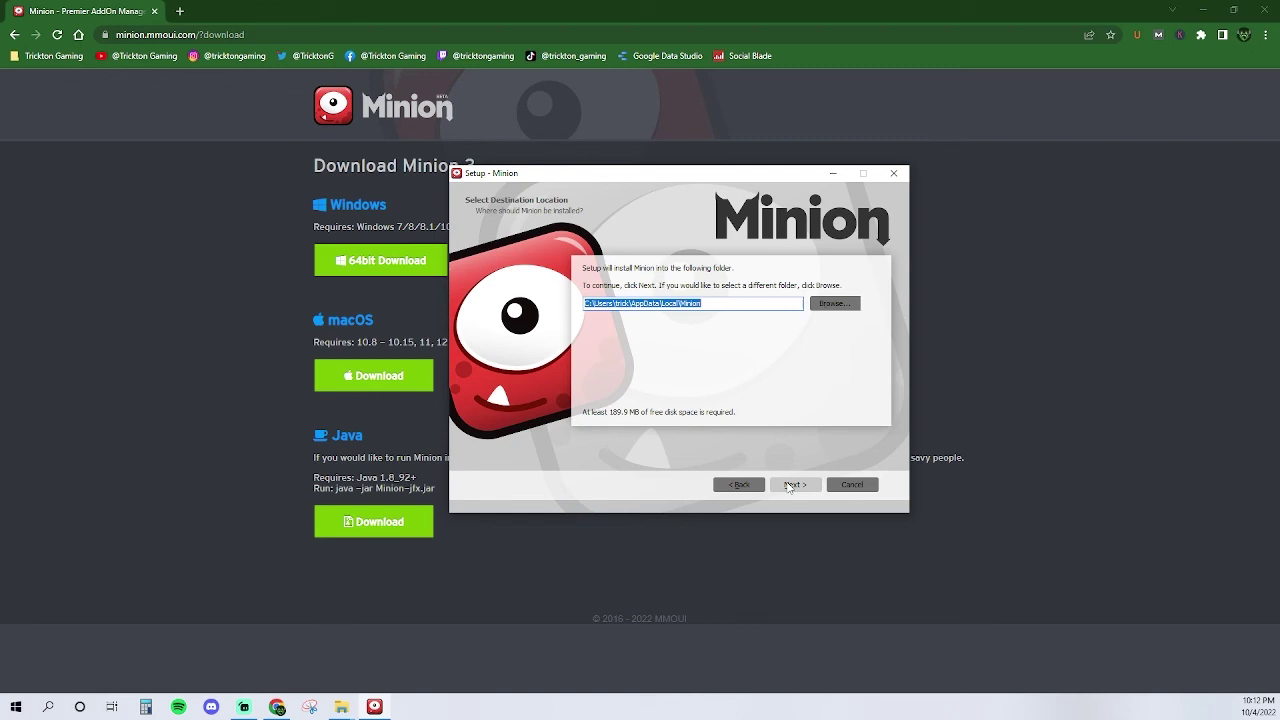
click(790, 486)
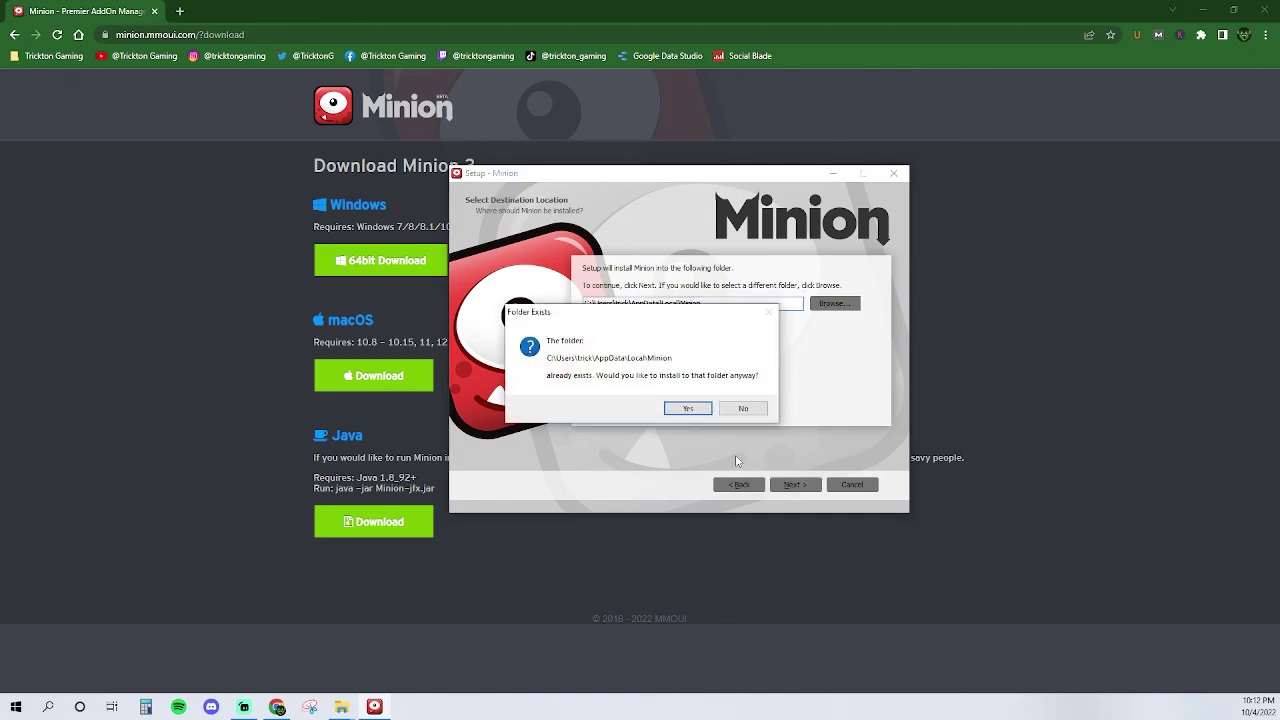
click(686, 409)
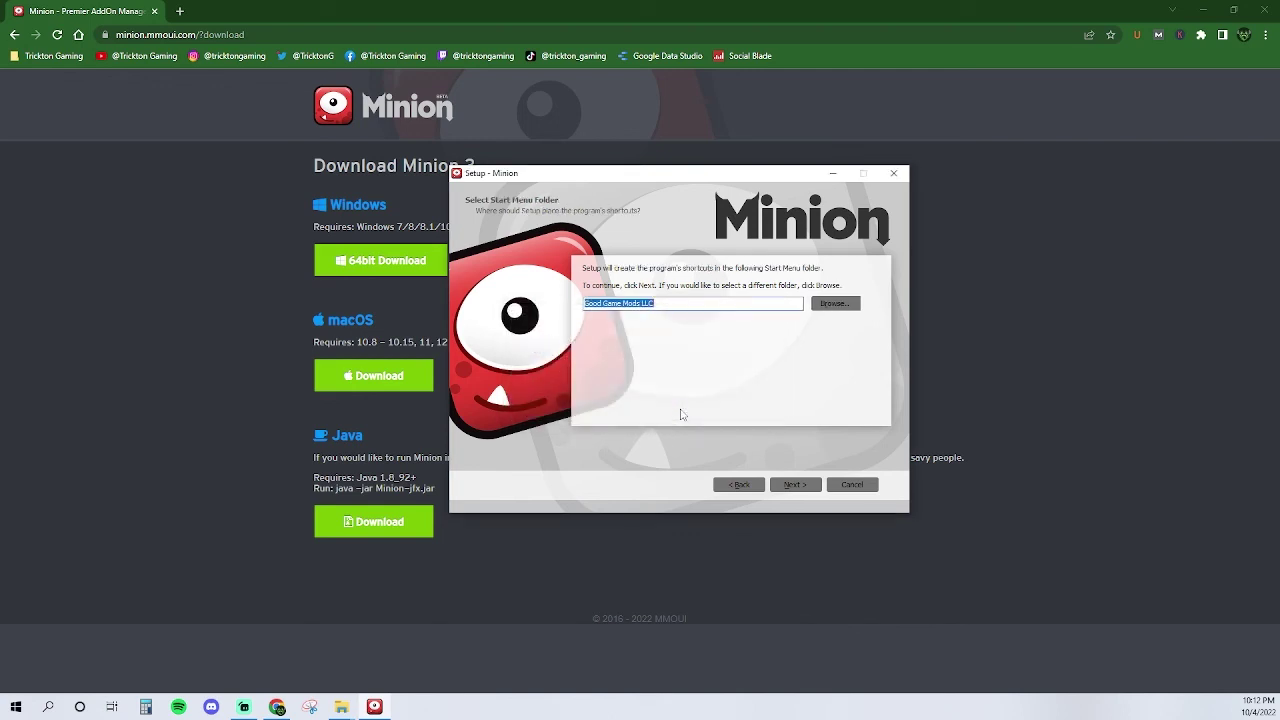
click(807, 491)
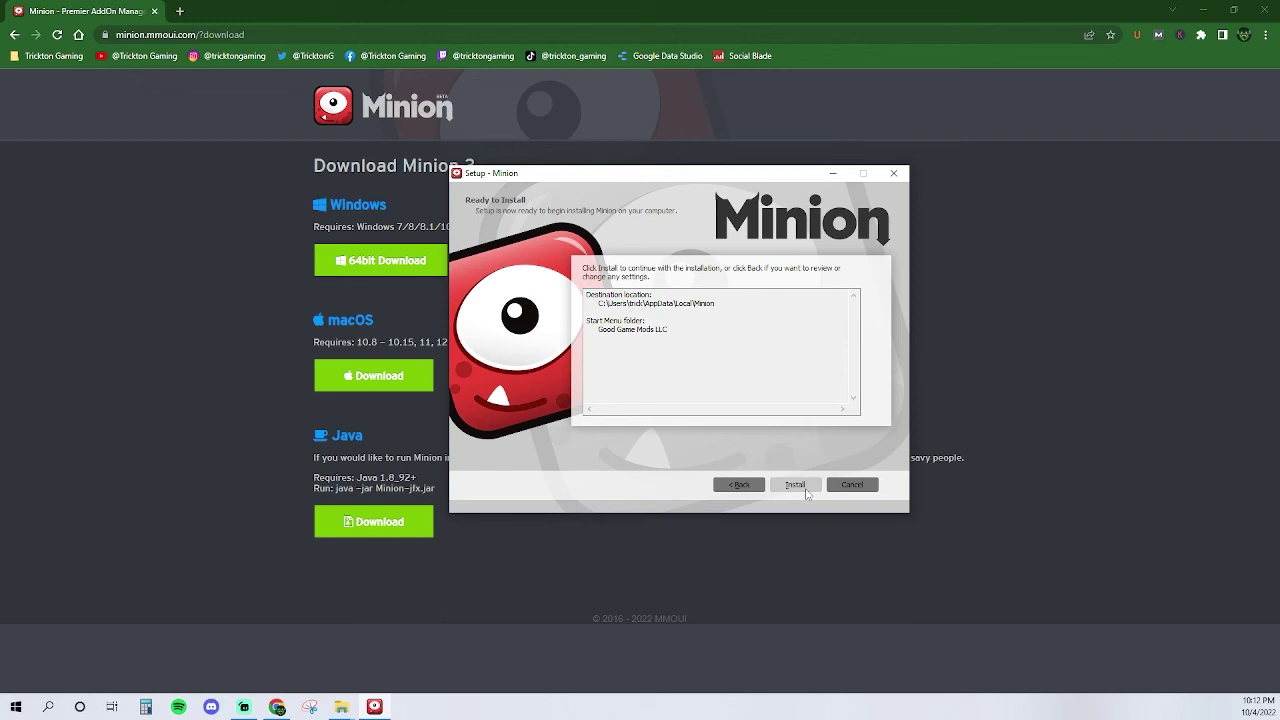
click(805, 489)
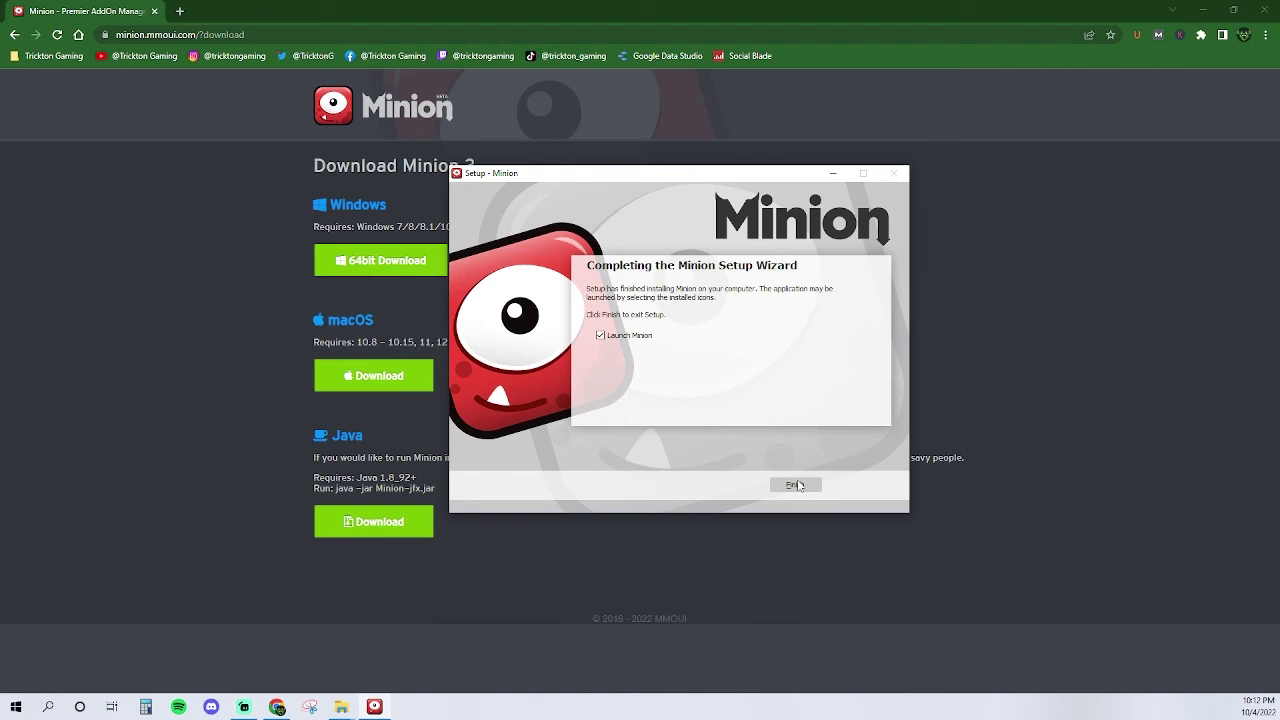
- Finish the setup with Launch Minion enabled, and update the client immediately with a restart
click(800, 489)
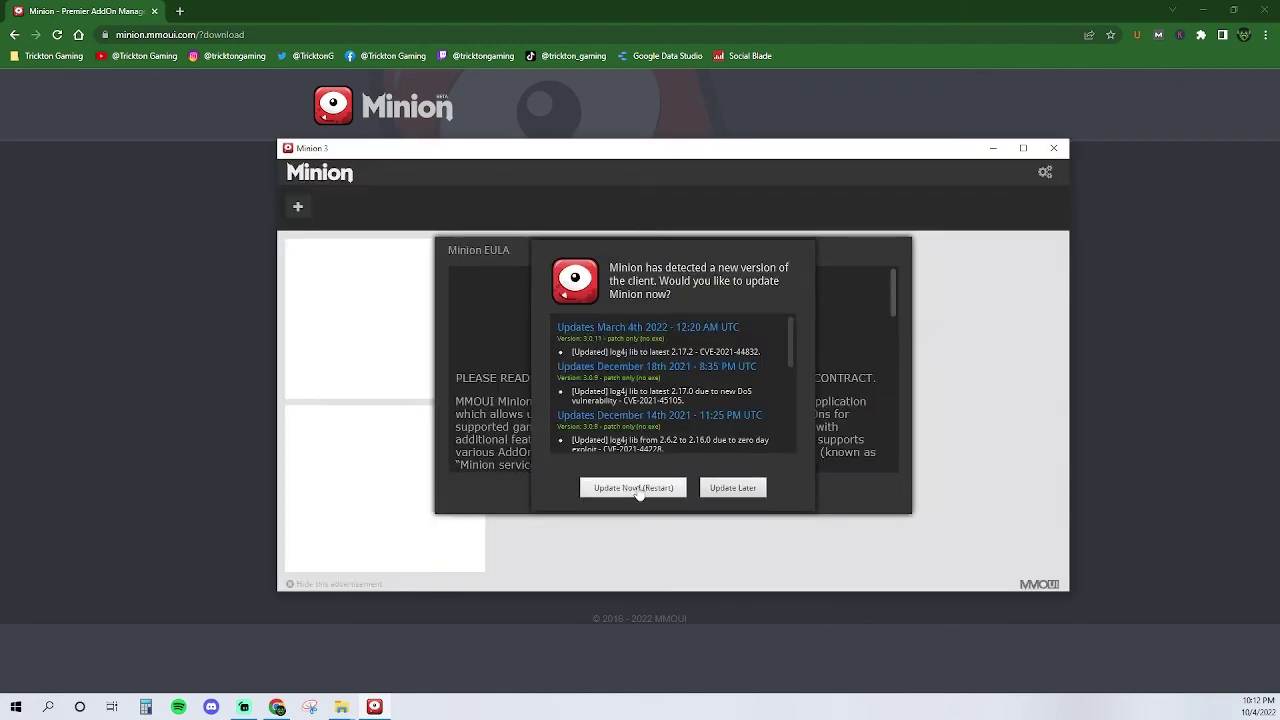
click(638, 490)
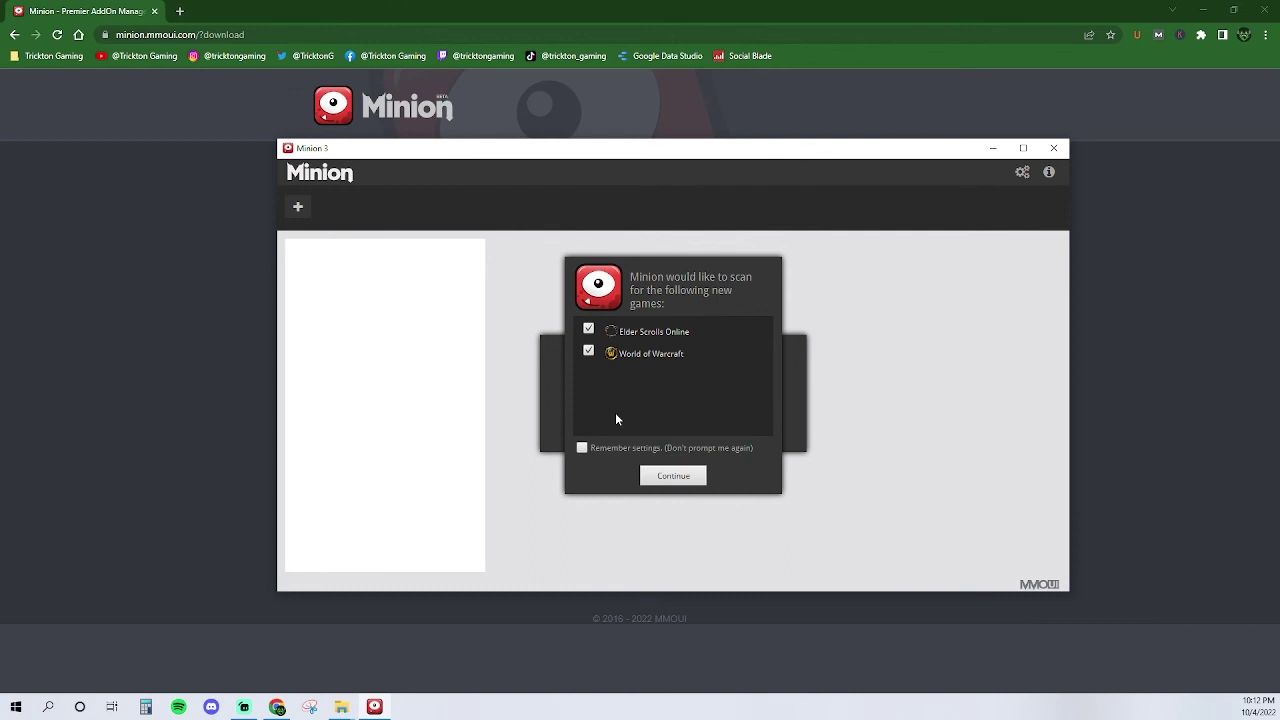
- Scan drives C, D and E for Elder Scrolls Online only, excluding World of Warcraft and remembering the settings
click(589, 352)
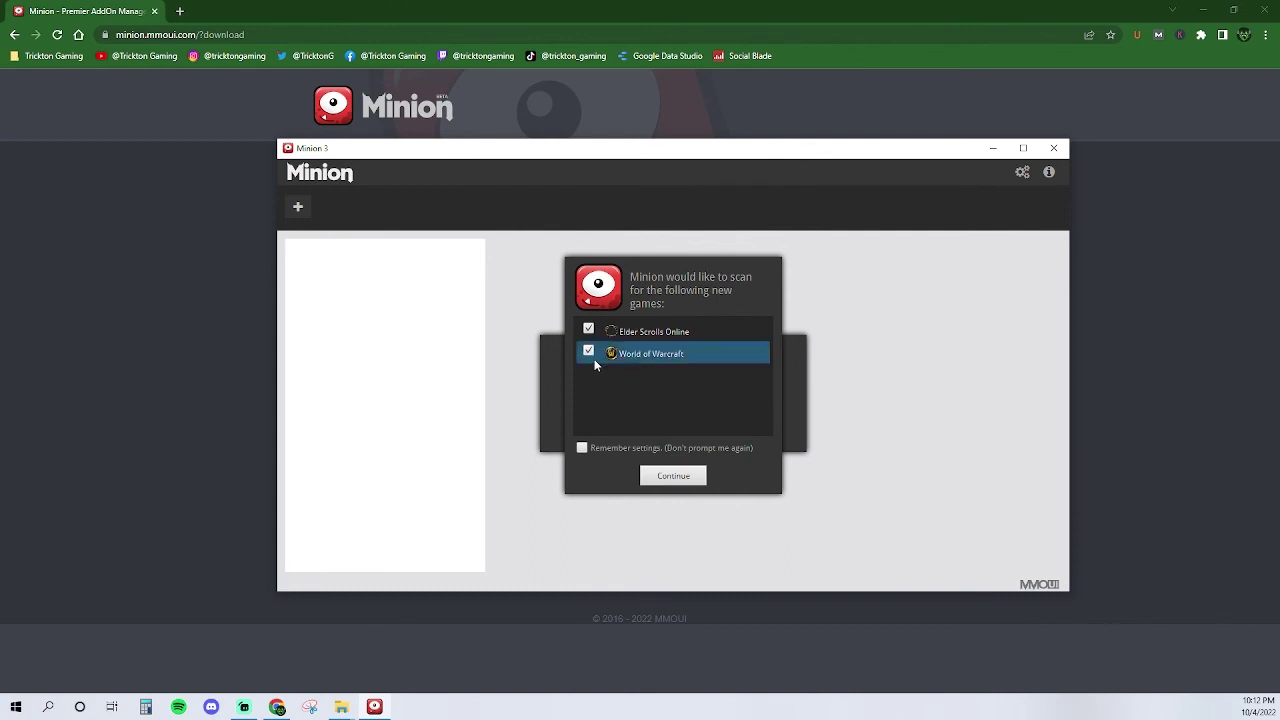
click(589, 352)
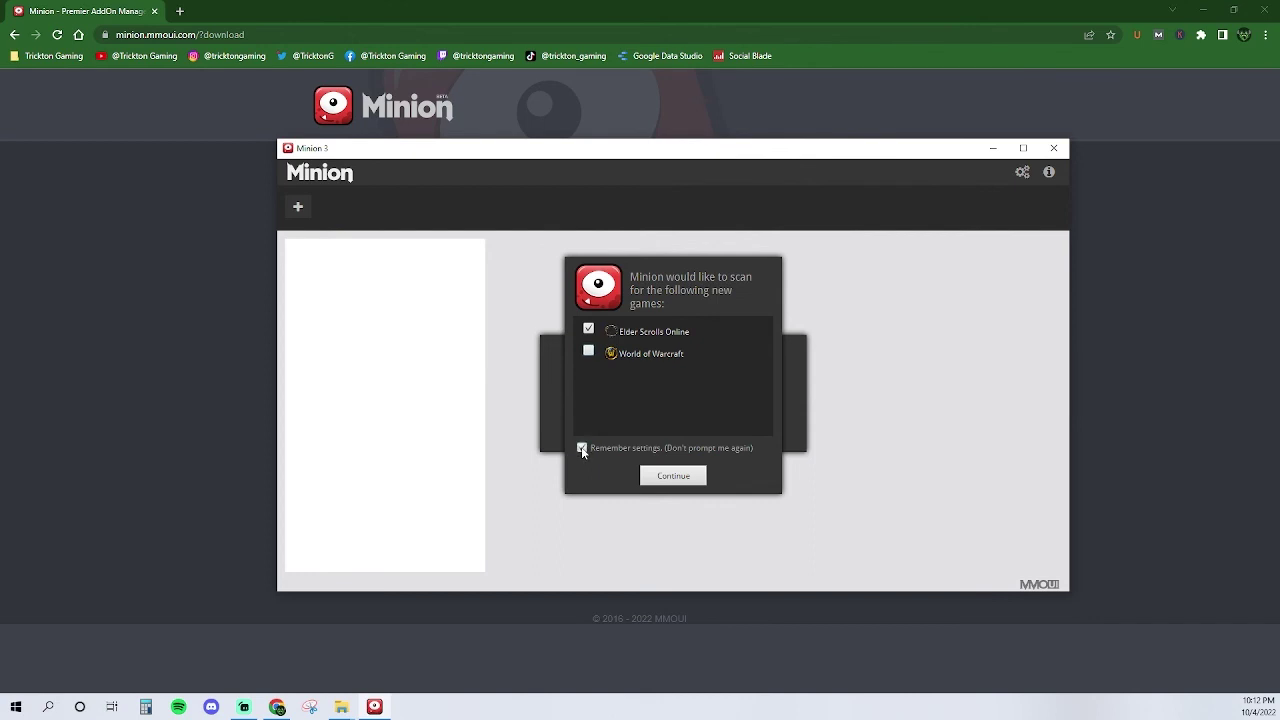
click(674, 476)
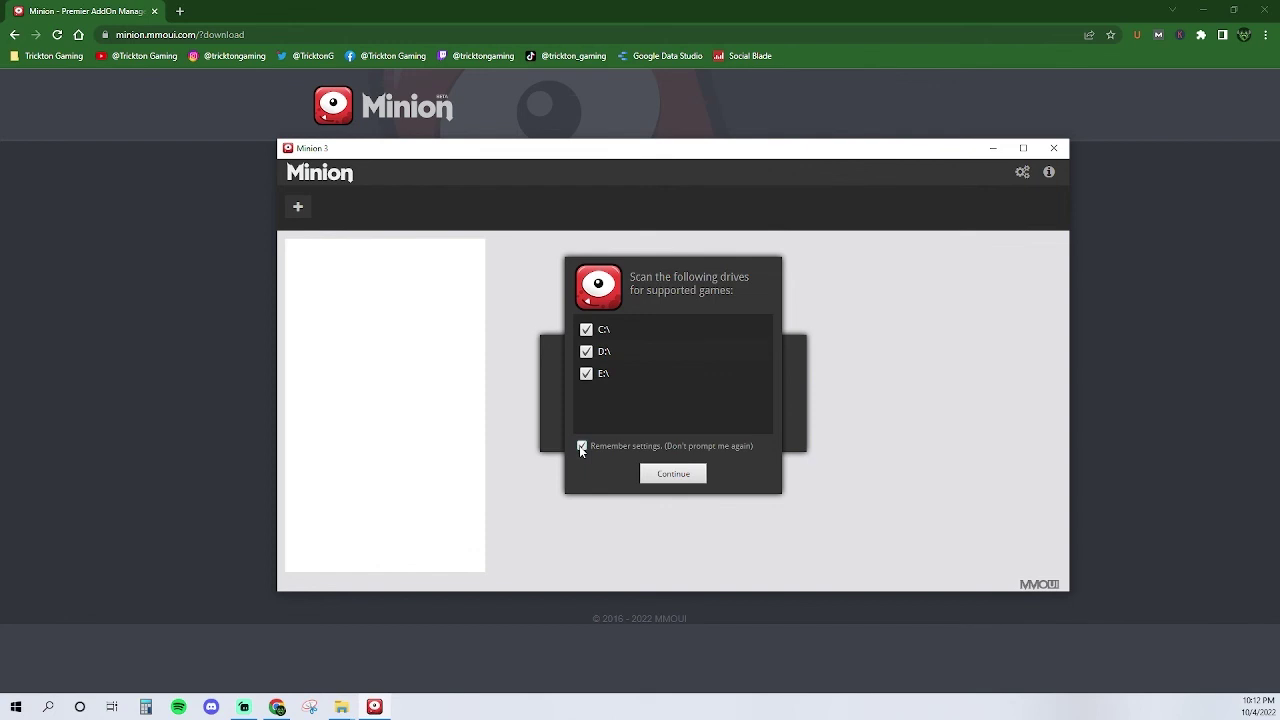
click(676, 476)
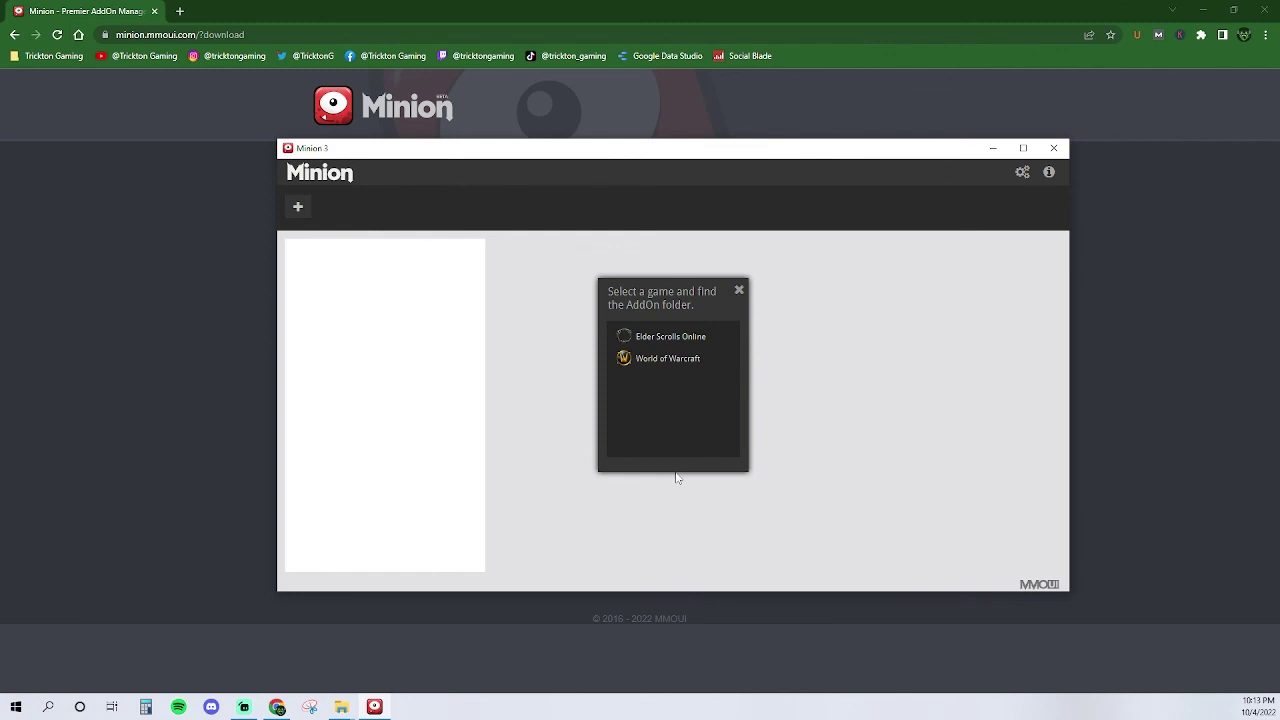
- Set the Elder Scrolls Online add-on location to the Documents > Elder Scrolls Online > live > AddOns folder
click(638, 338)
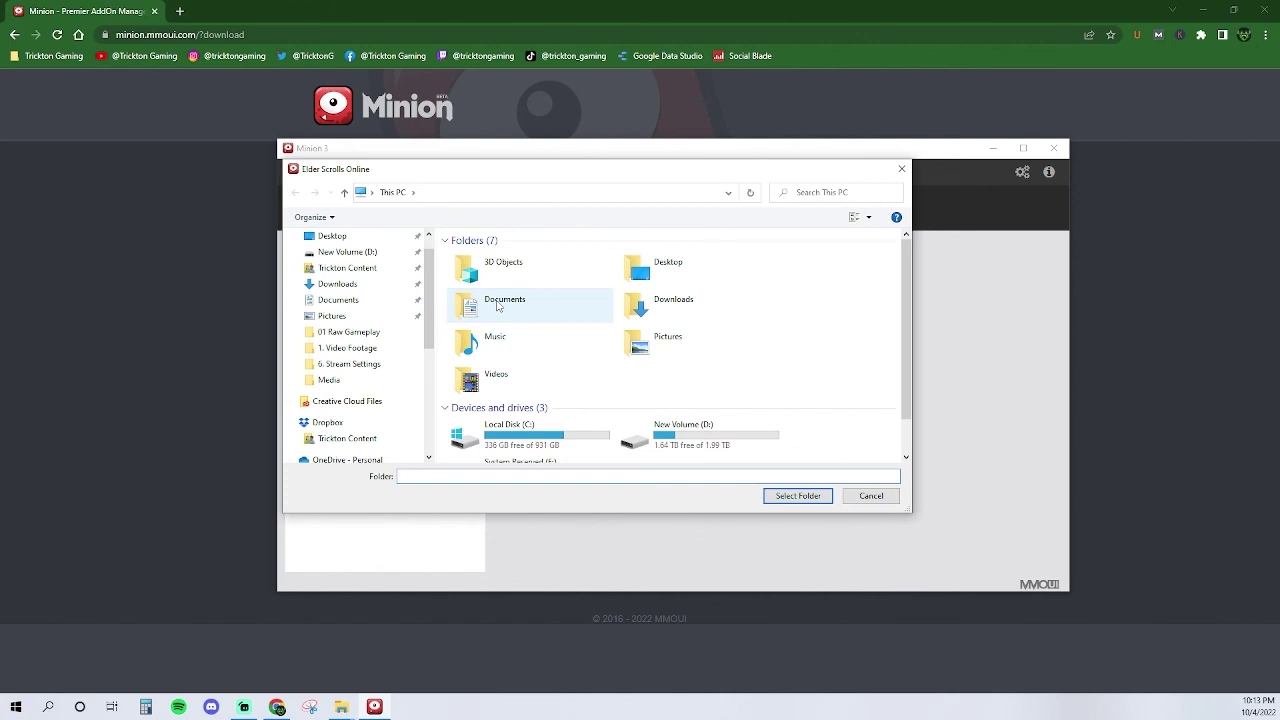
double_click(497, 305)
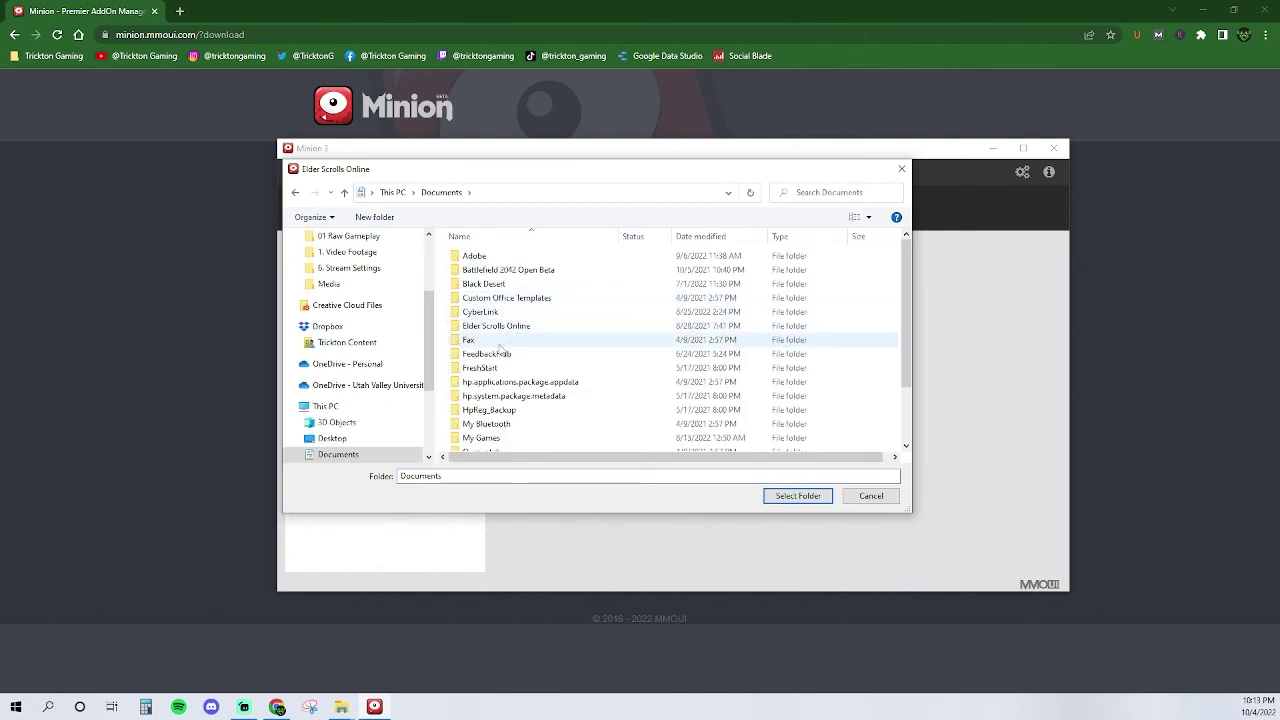
click(507, 326)
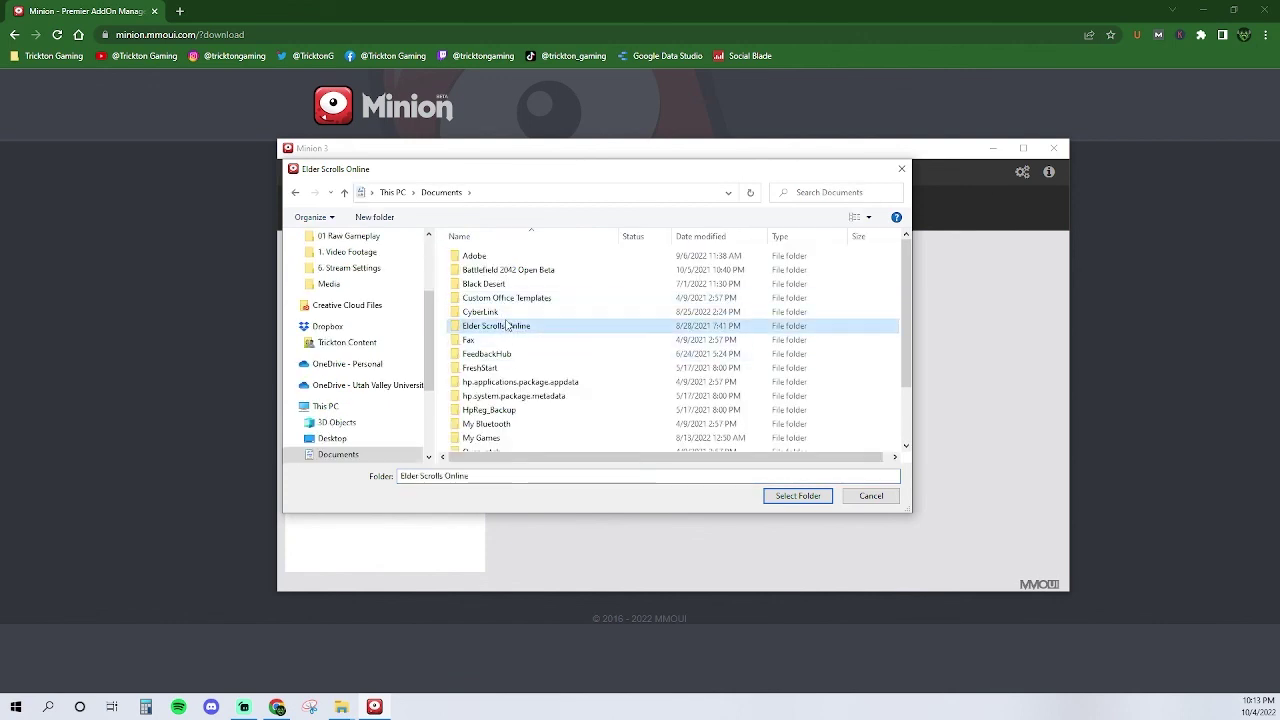
double_click(486, 329)
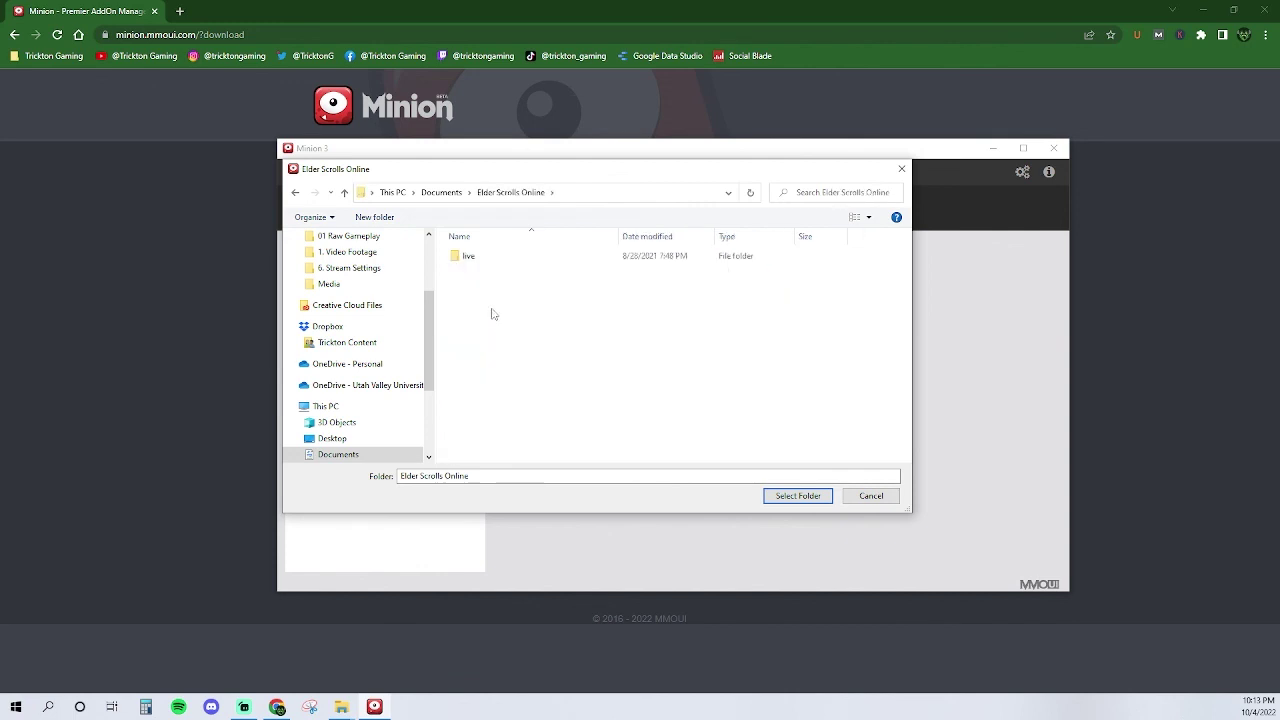
double_click(466, 260)
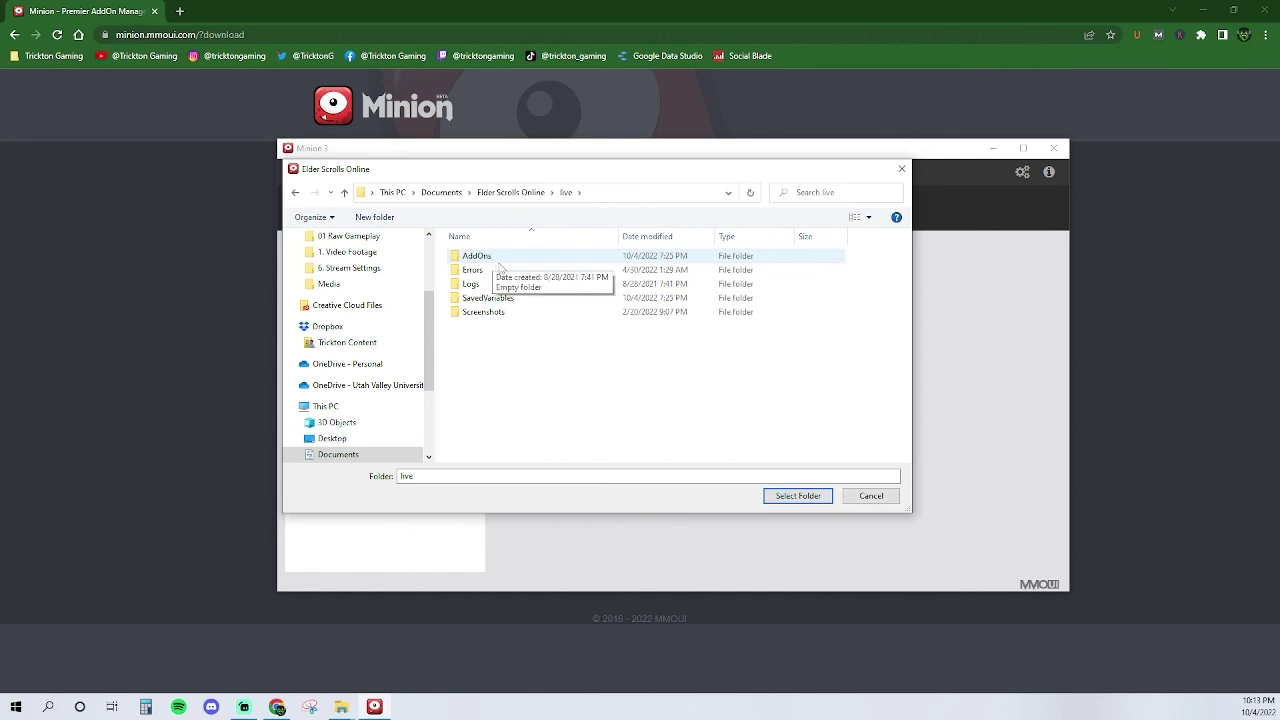
click(520, 262)
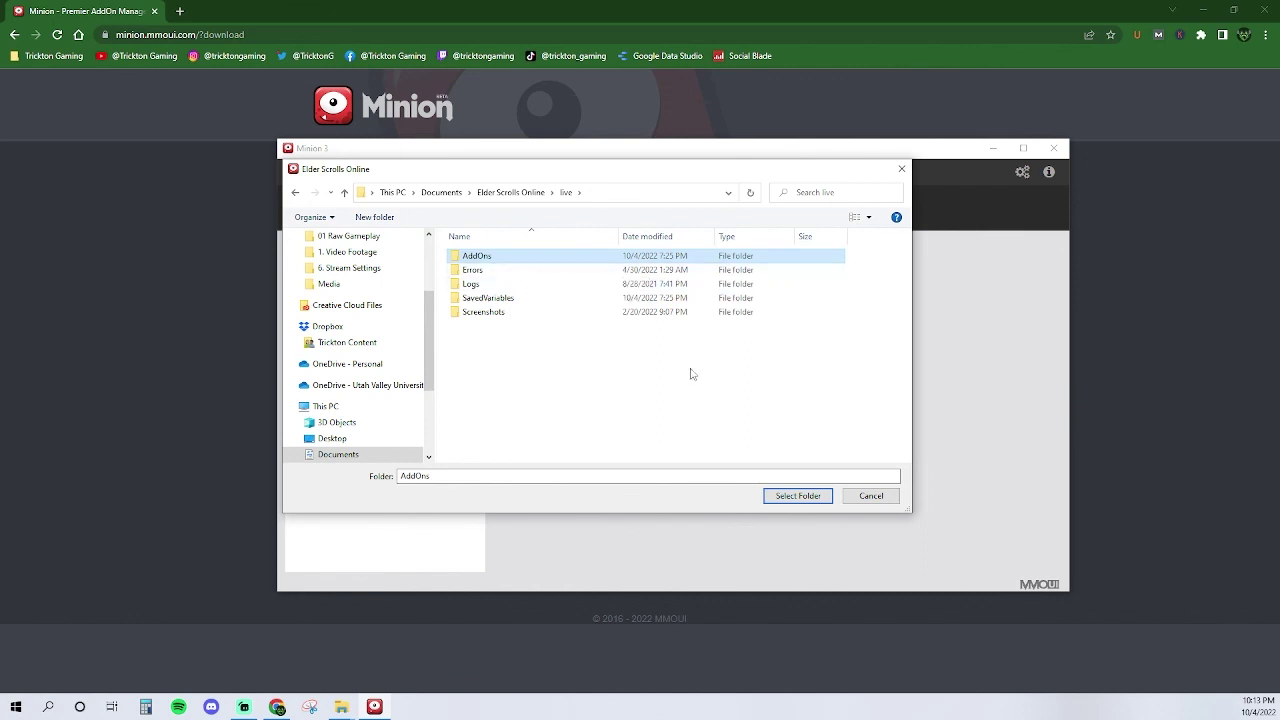
click(789, 497)
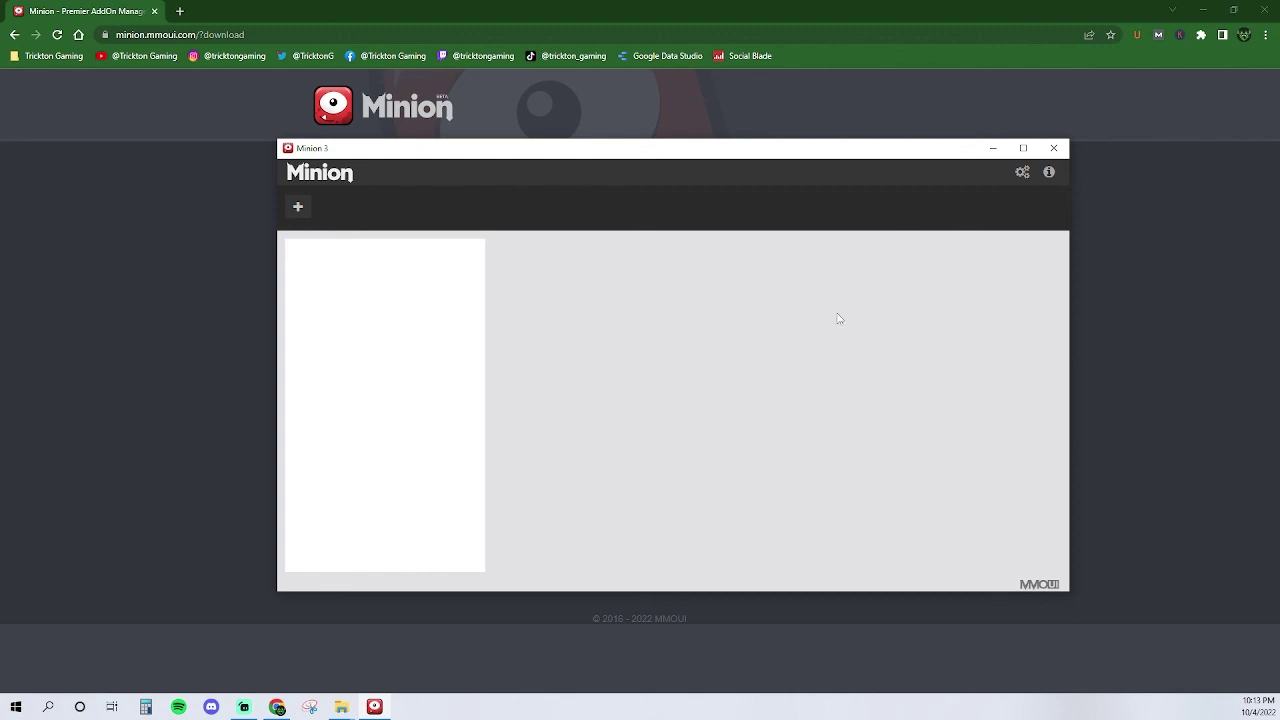
- Close Minion and launch it again so it loads the chosen game folder
click(1054, 148)
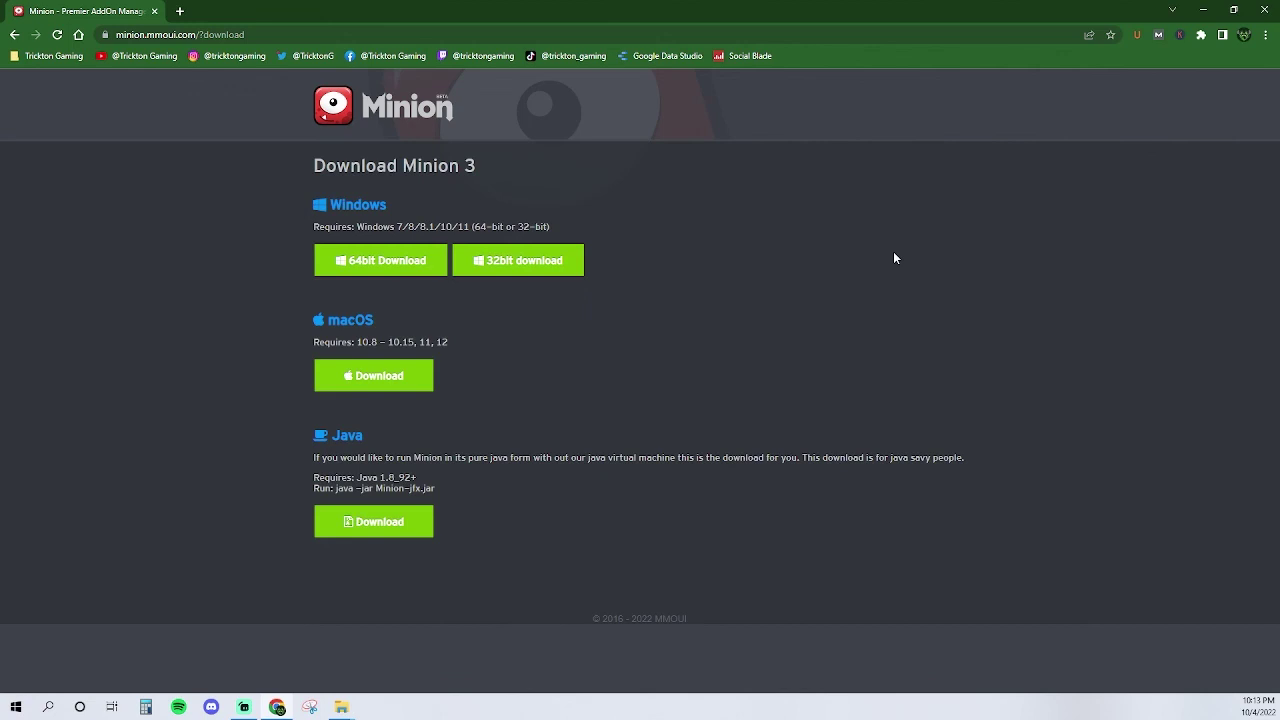
key(super)
click(96, 490)
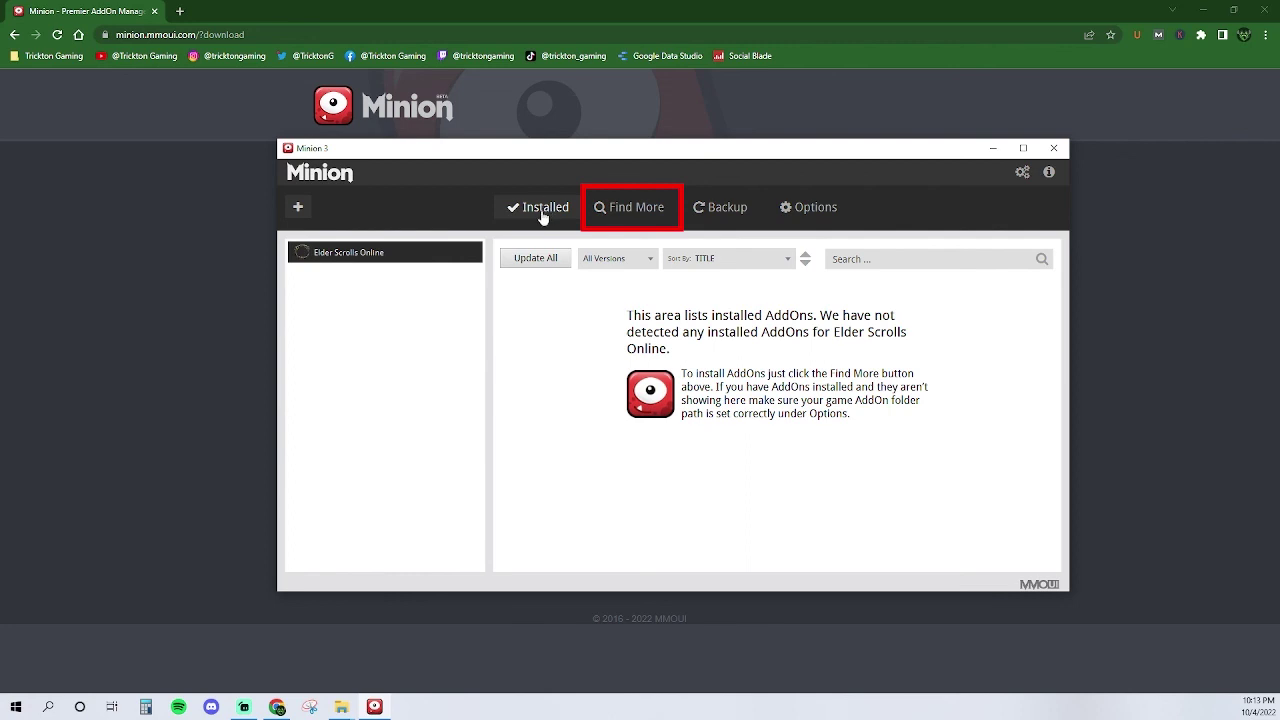
- Look over the catalogue of available add-ons and the backup options, and run an update of all installed add-ons
click(615, 213)
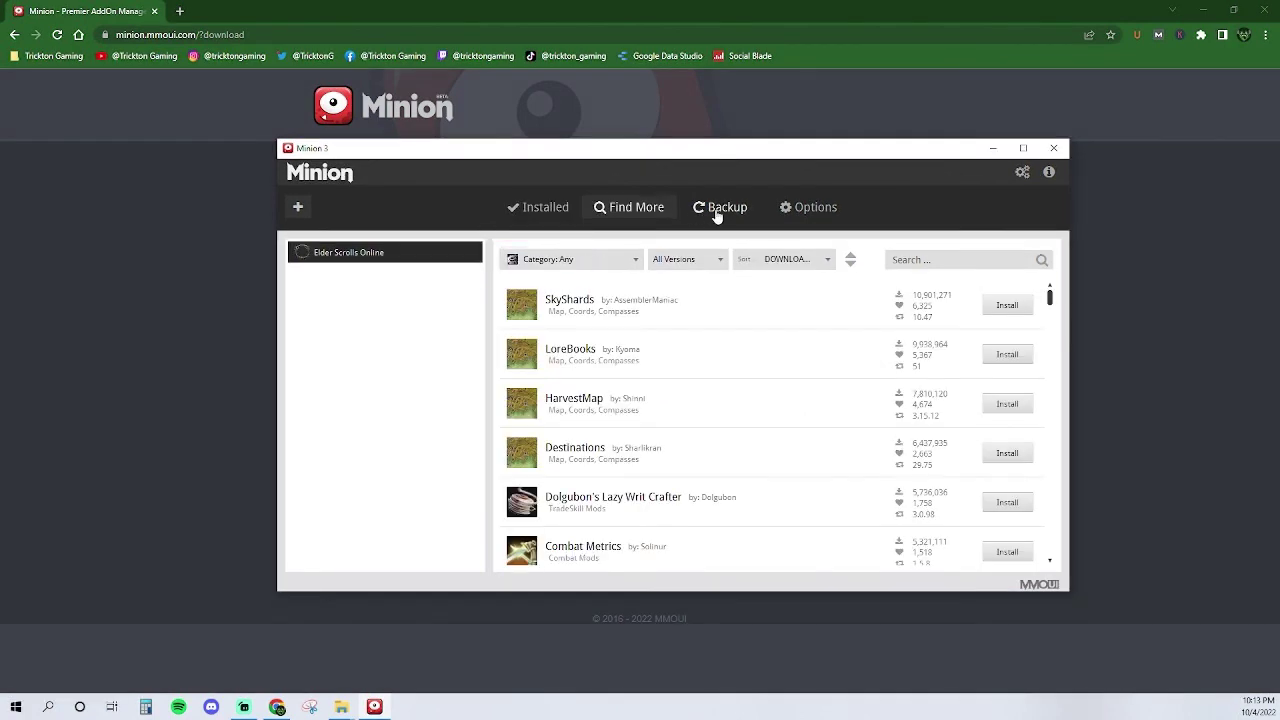
click(716, 215)
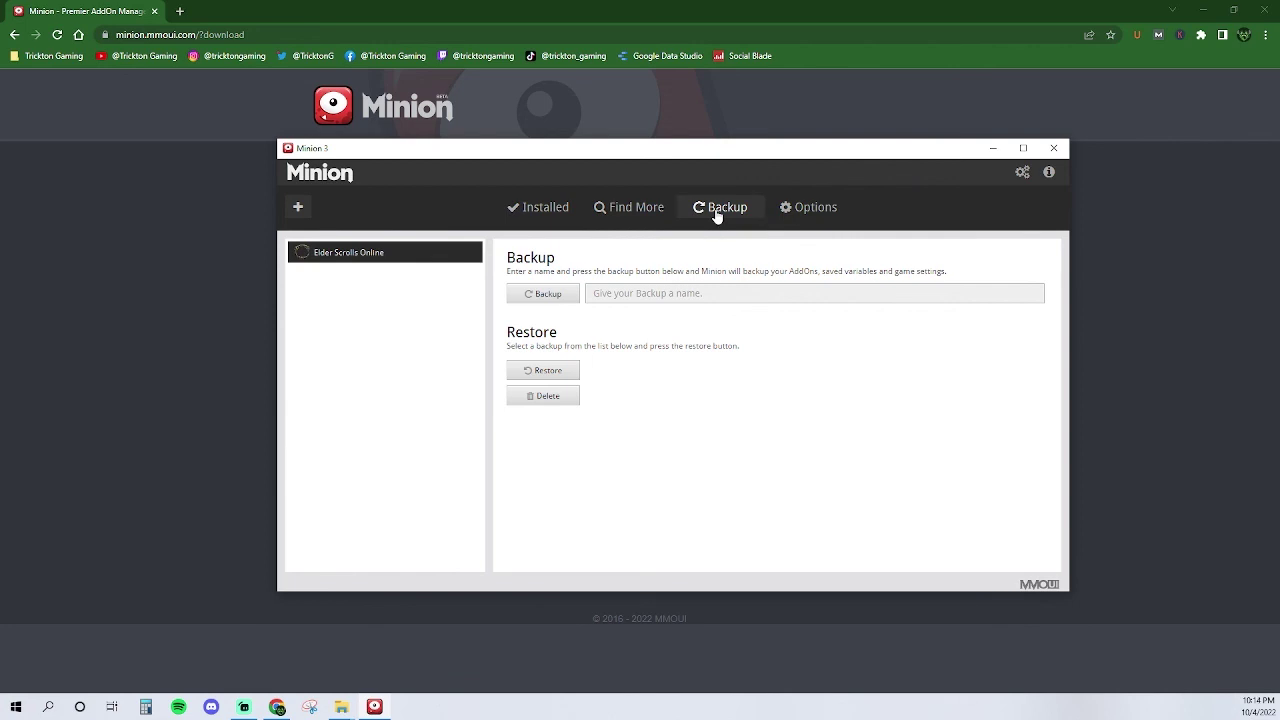
click(552, 212)
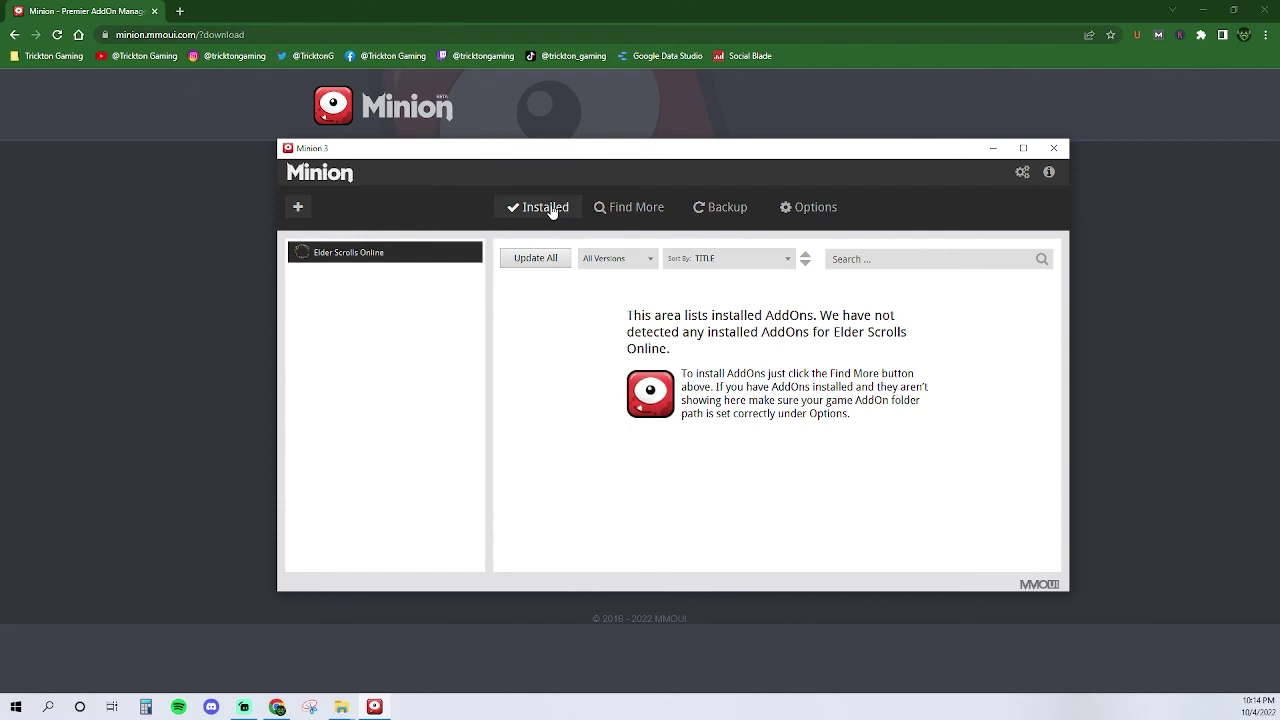
click(533, 266)
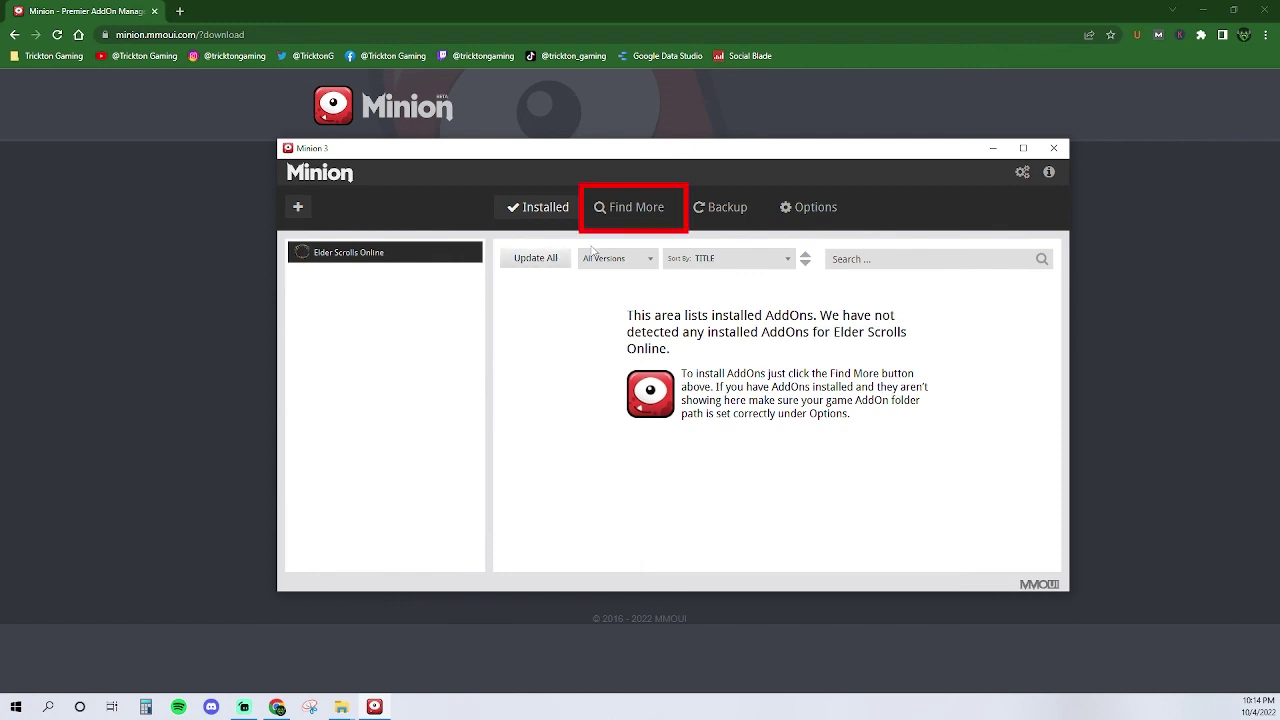
- Find the SkyShards add-on in the catalogue and read its description down to the required libraries
click(622, 214)
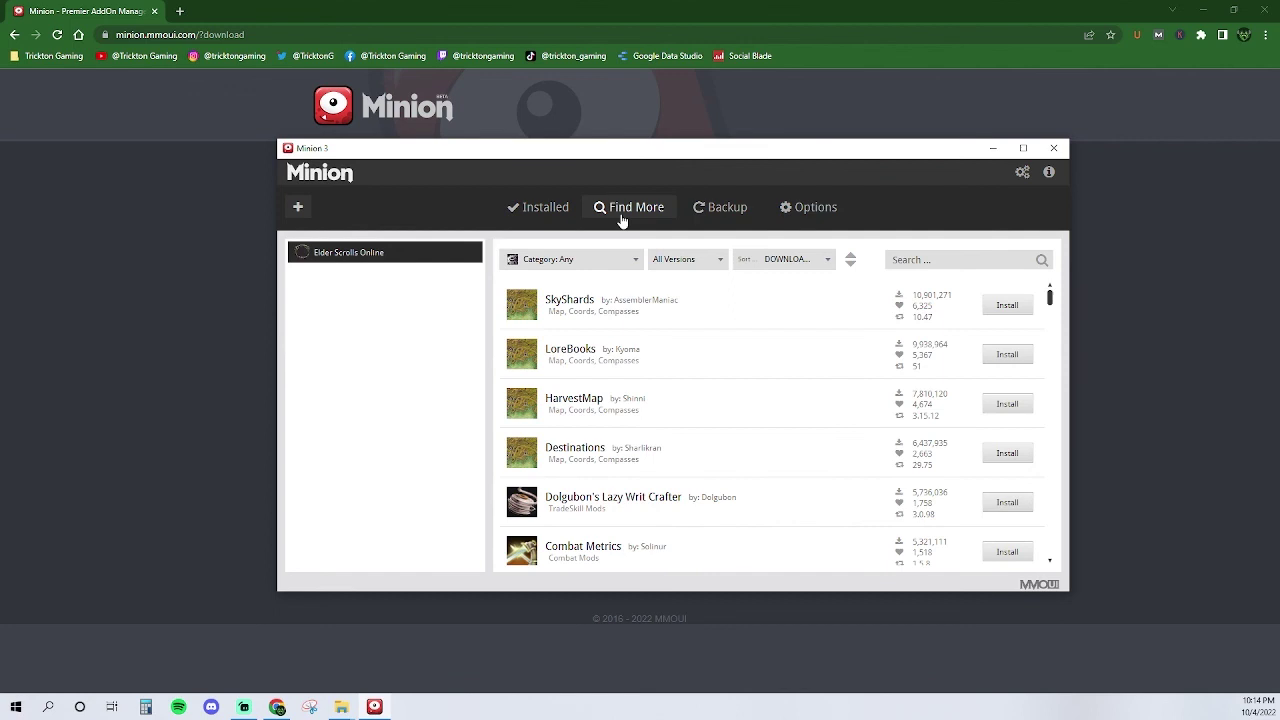
click(598, 314)
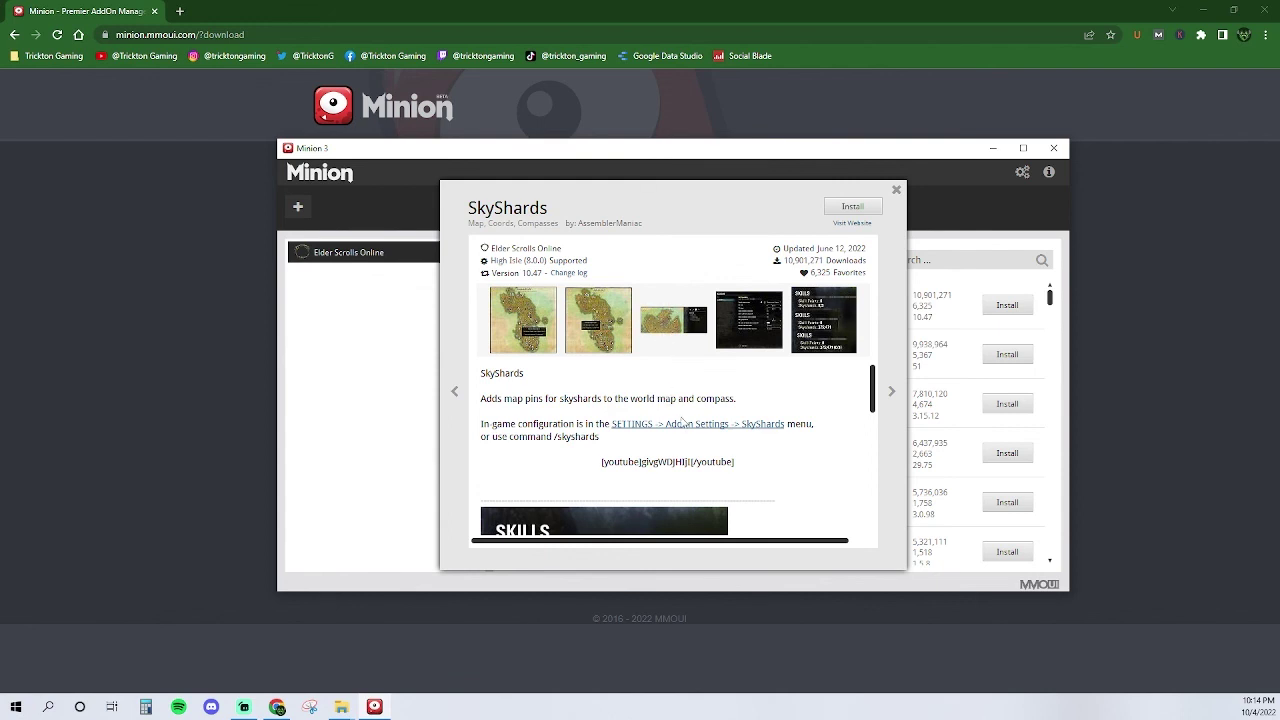
scroll(684, 422, down, 2)
scroll(682, 422, down, 10)
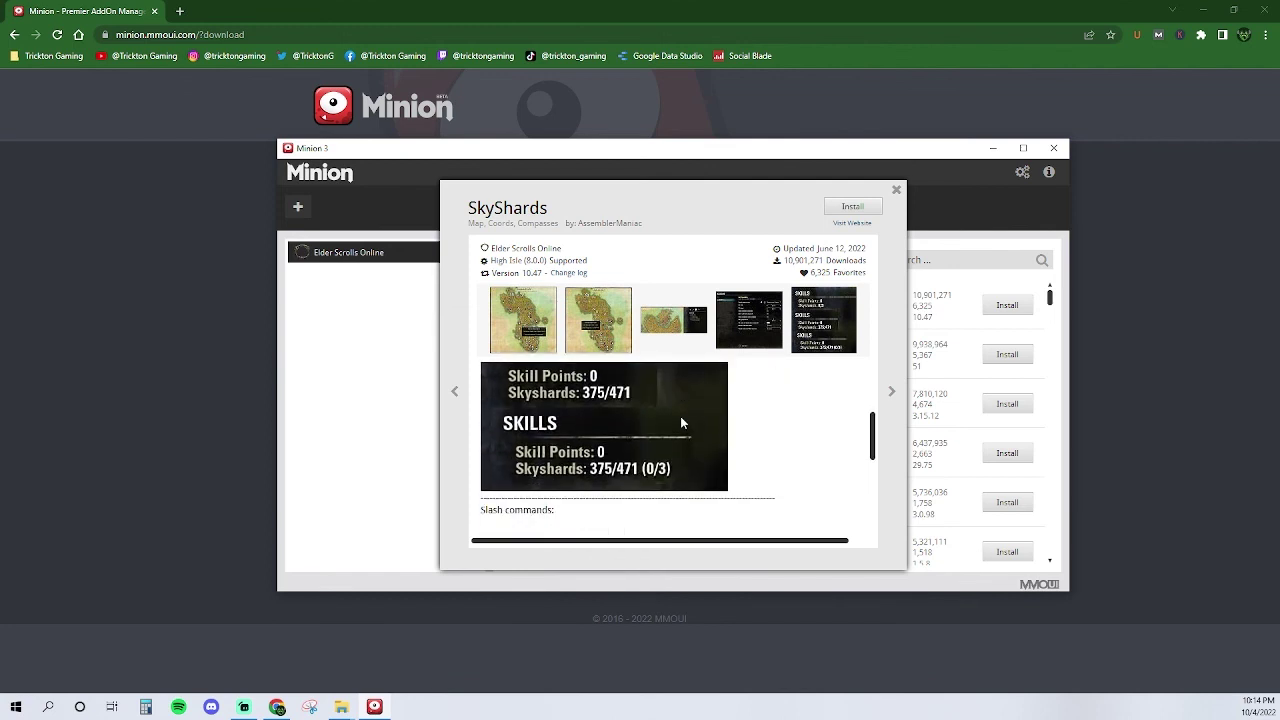
scroll(682, 422, down, 5)
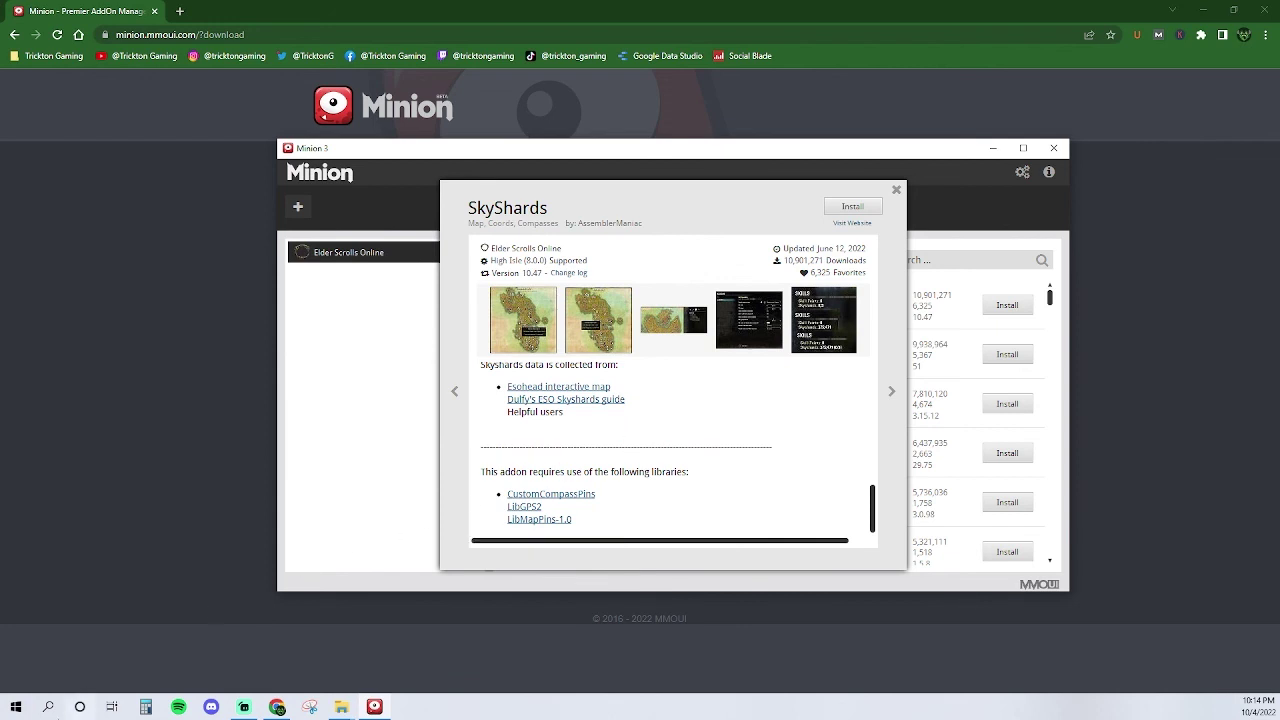
- Copy the list of libraries SkyShards requires into a new Notepad document
click(57, 712)
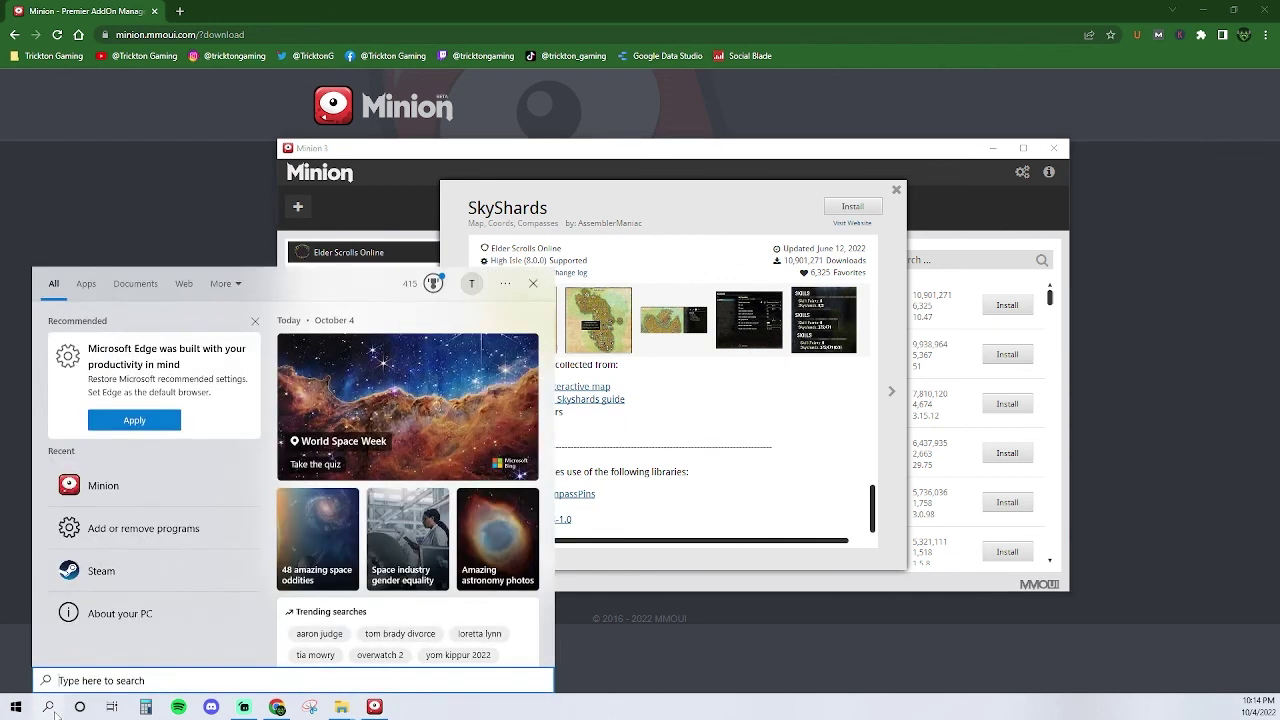
text(notepad)
key(Return)
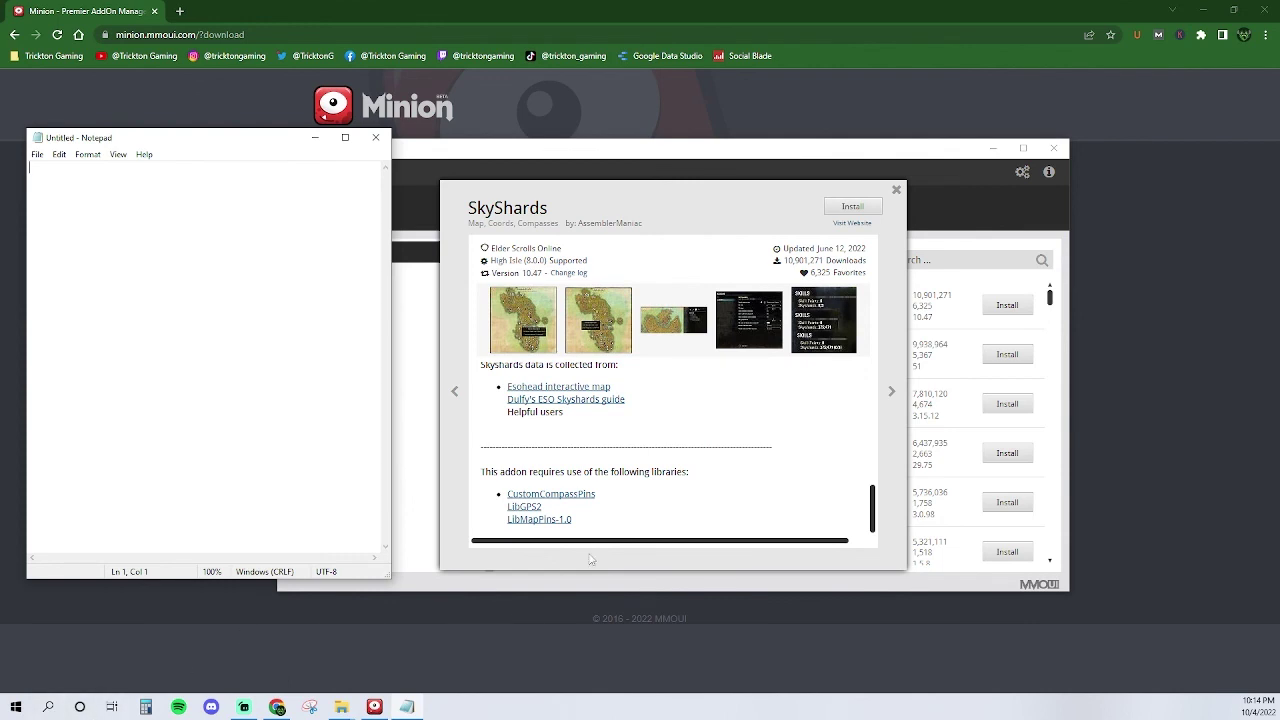
drag(481, 472, 600, 520)
key(ctrl+c)
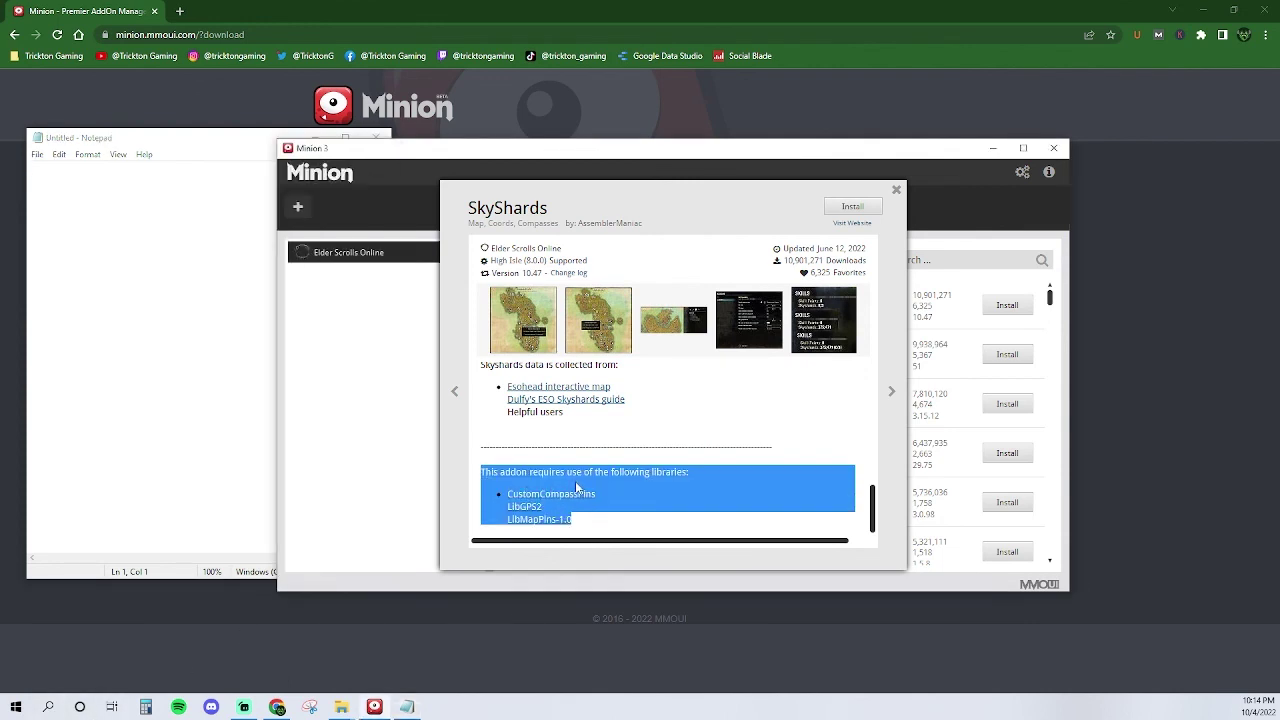
click(93, 222)
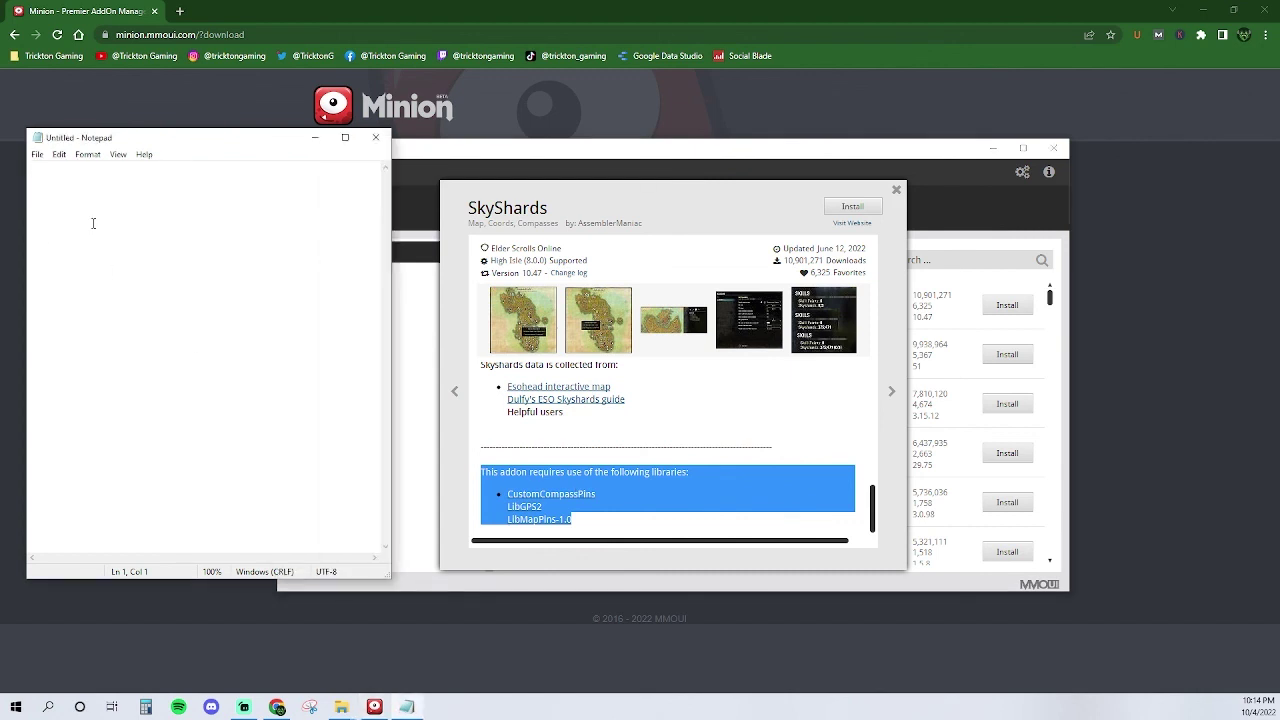
key(ctrl+v)
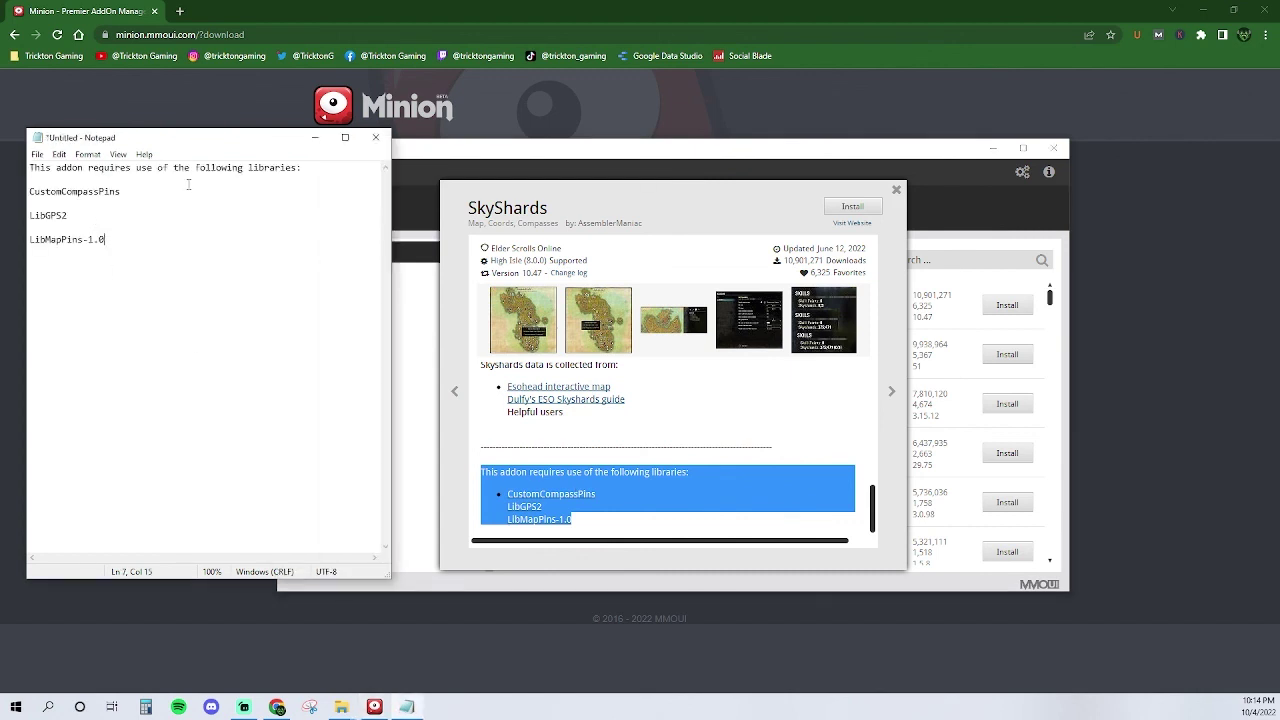
- Install the SkyShards add-on in Minion and close its details
click(753, 230)
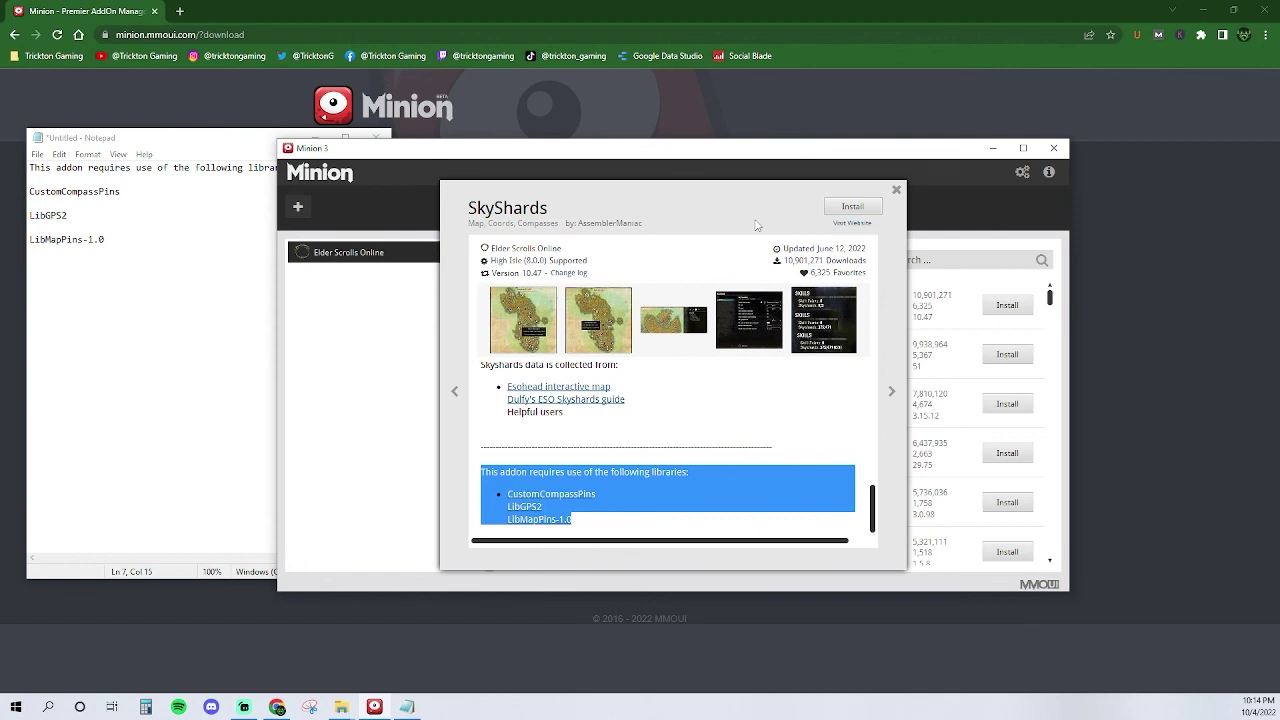
click(840, 208)
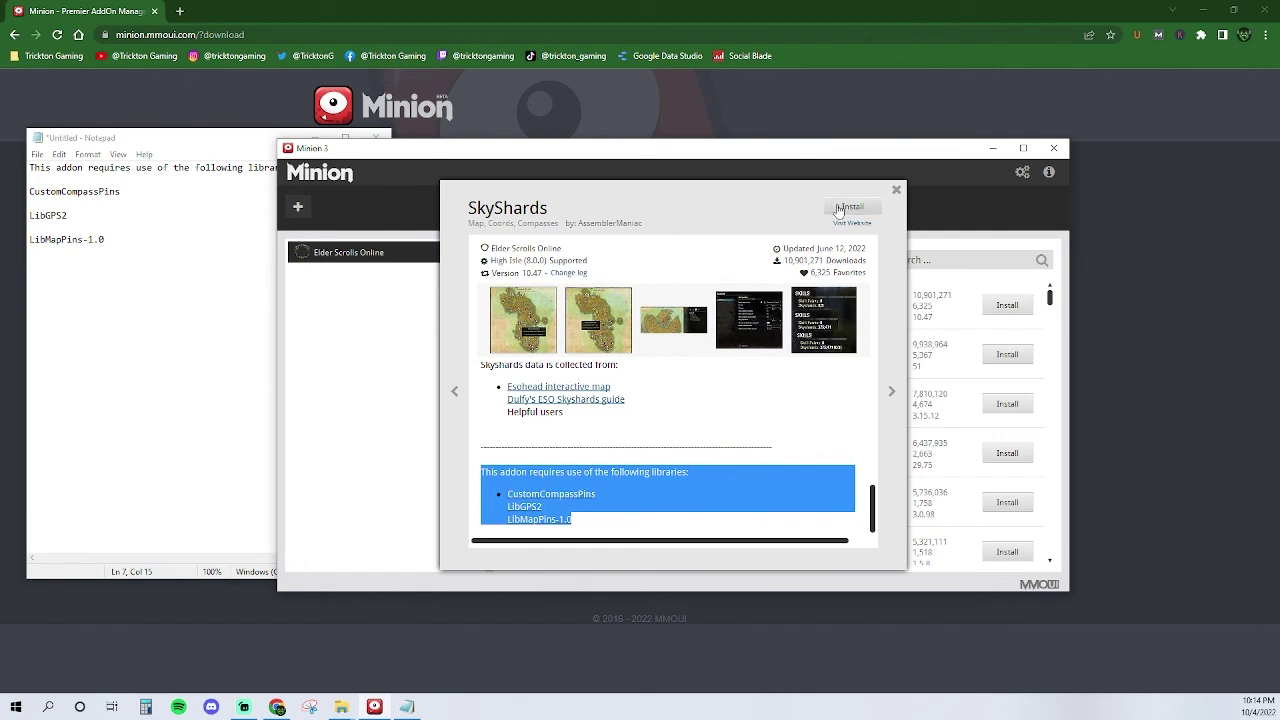
click(896, 190)
- Search the add-on catalogue for "Customcom" and install the CustomCompassPins library
click(906, 260)
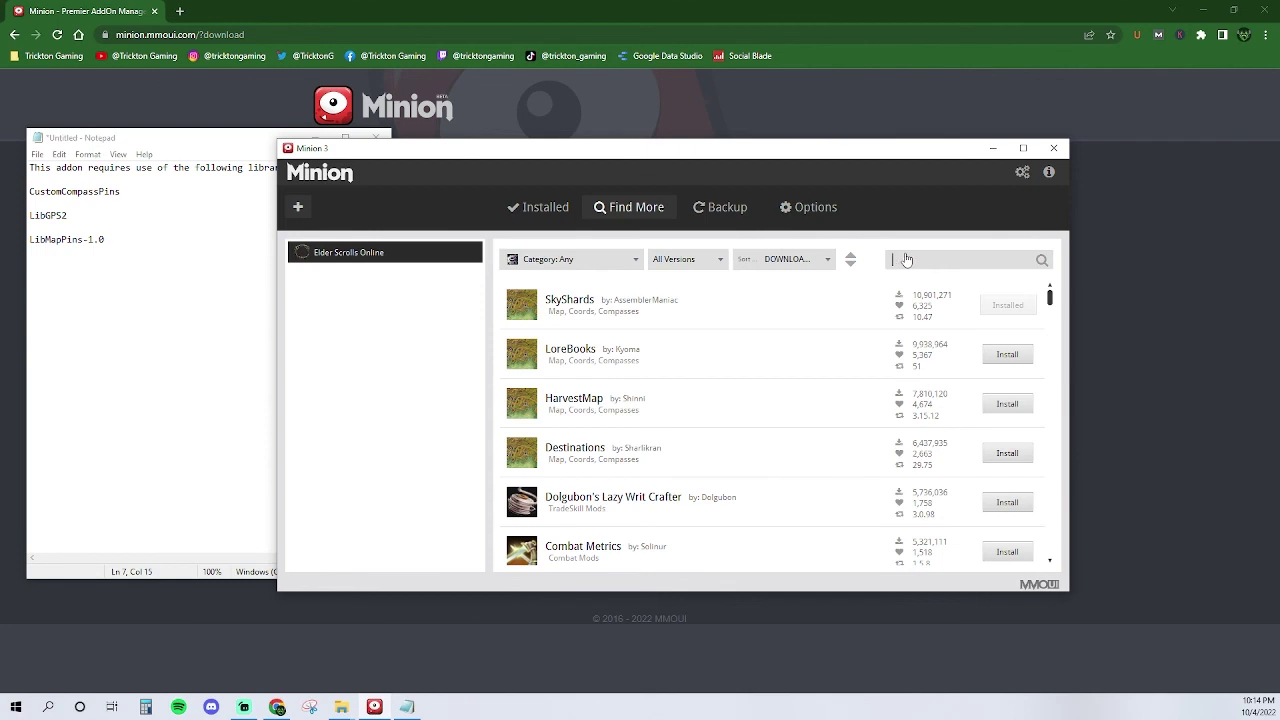
text(Customcom)
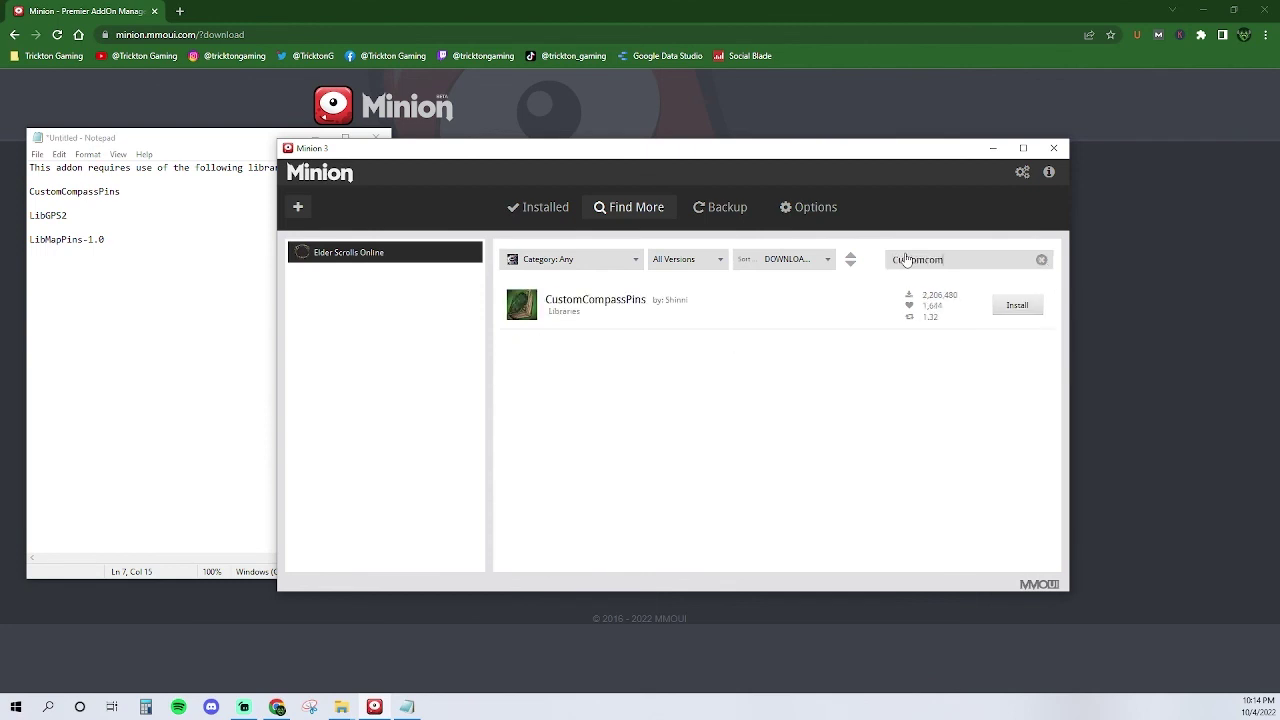
click(1005, 308)
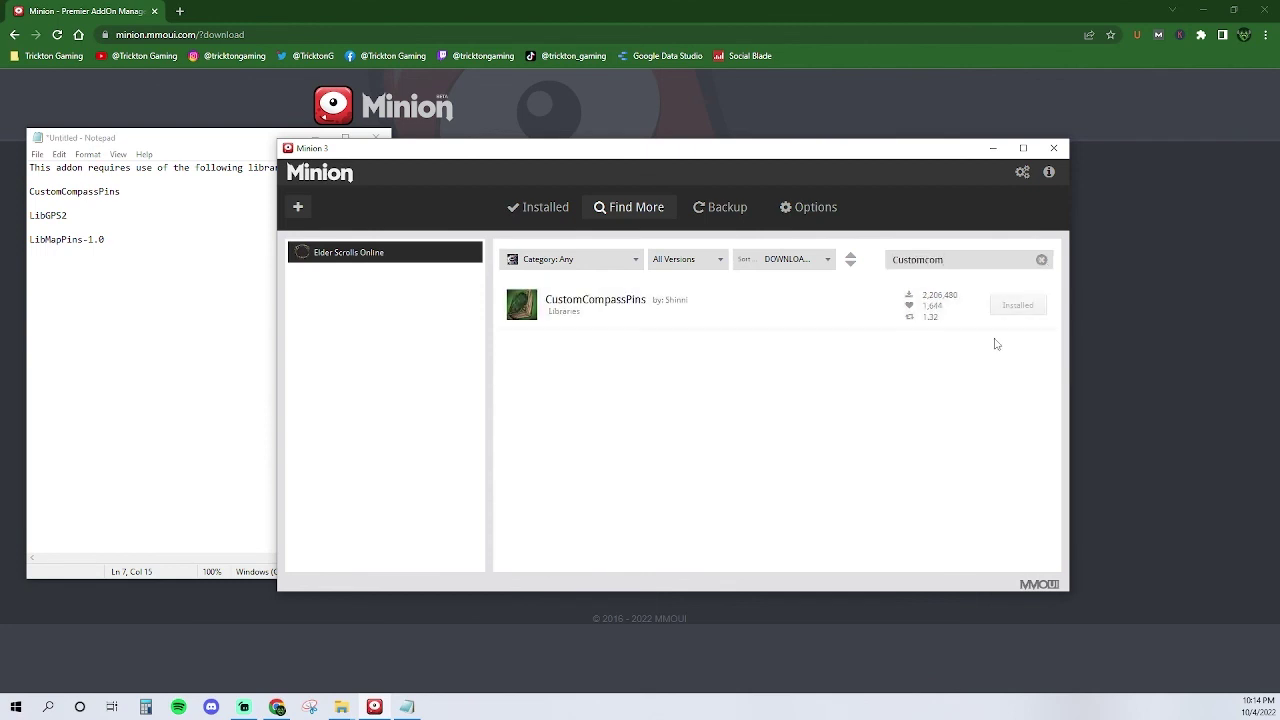
- Search the add-on catalogue for "libgps" and install the LibGPS library
double_click(956, 263)
text(lib)
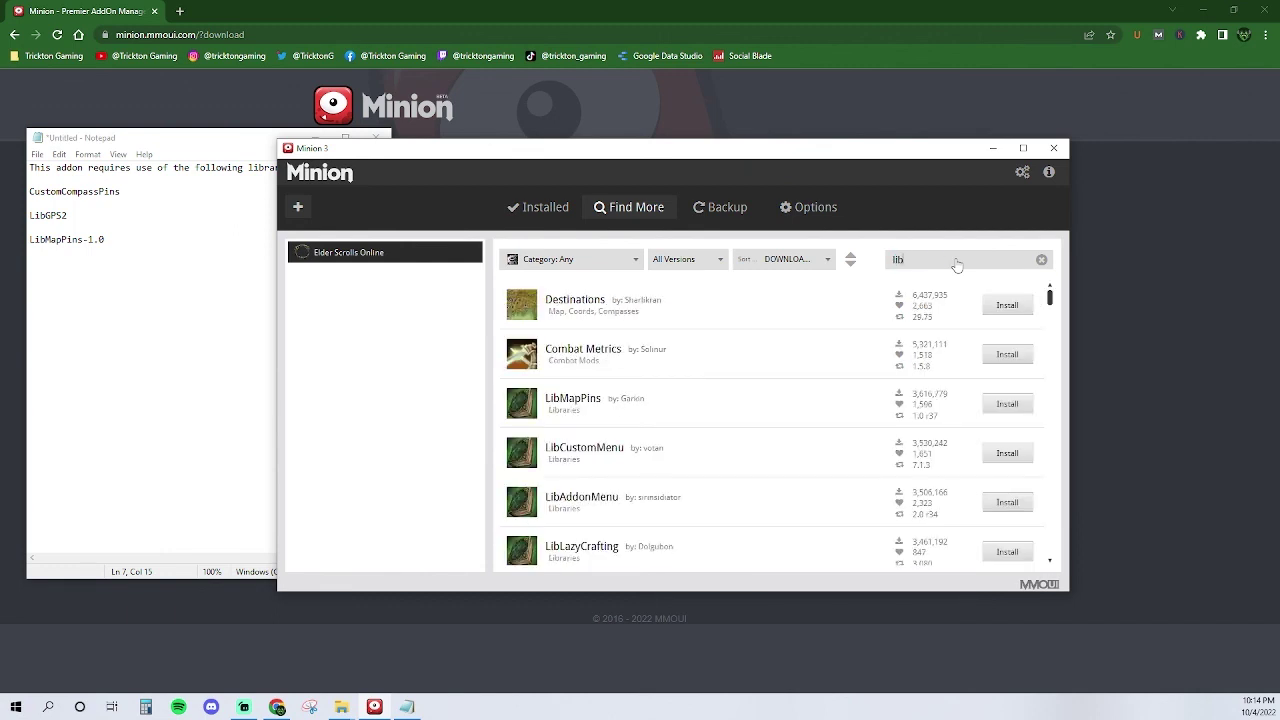
text(gps)
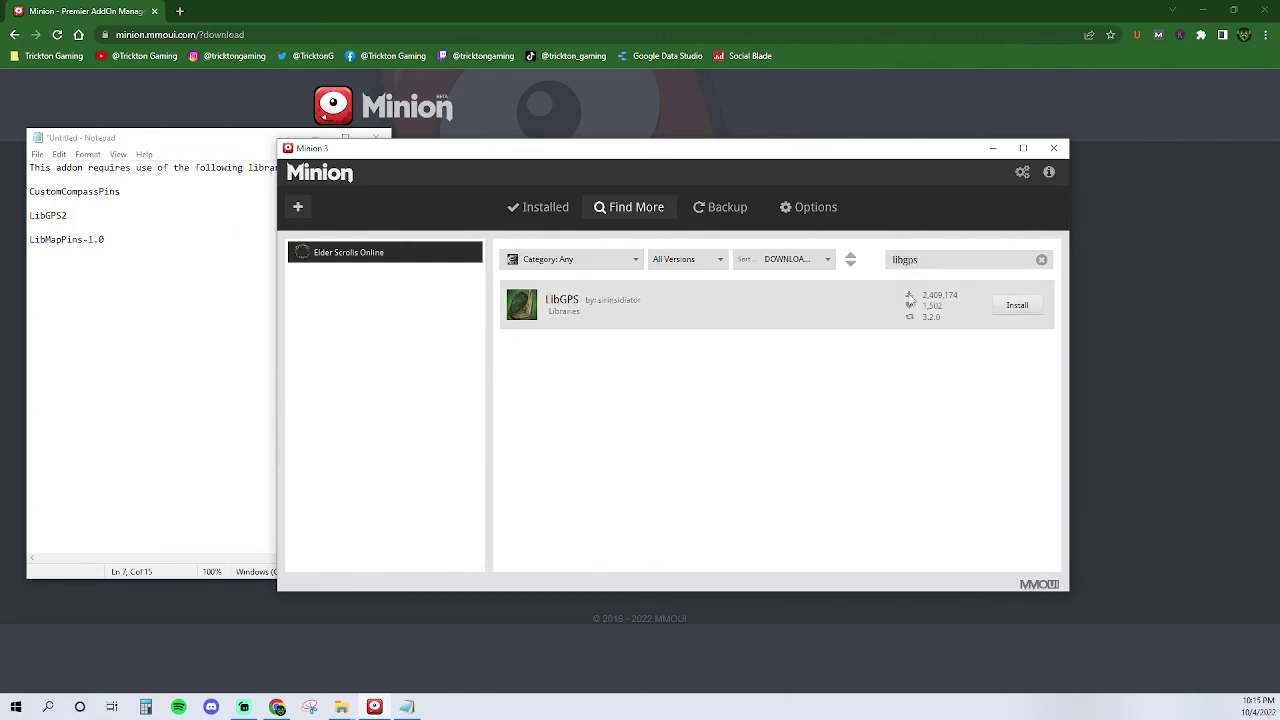
click(1009, 308)
- Search the add-on catalogue for "libmap", check the LibMapPins description against the required LibMapPins-1.0, and install that library
key(BackSpace)
key(BackSpace)
key(BackSpace)
key(BackSpace)
key(BackSpace)
key(BackSpace)
text(libm)
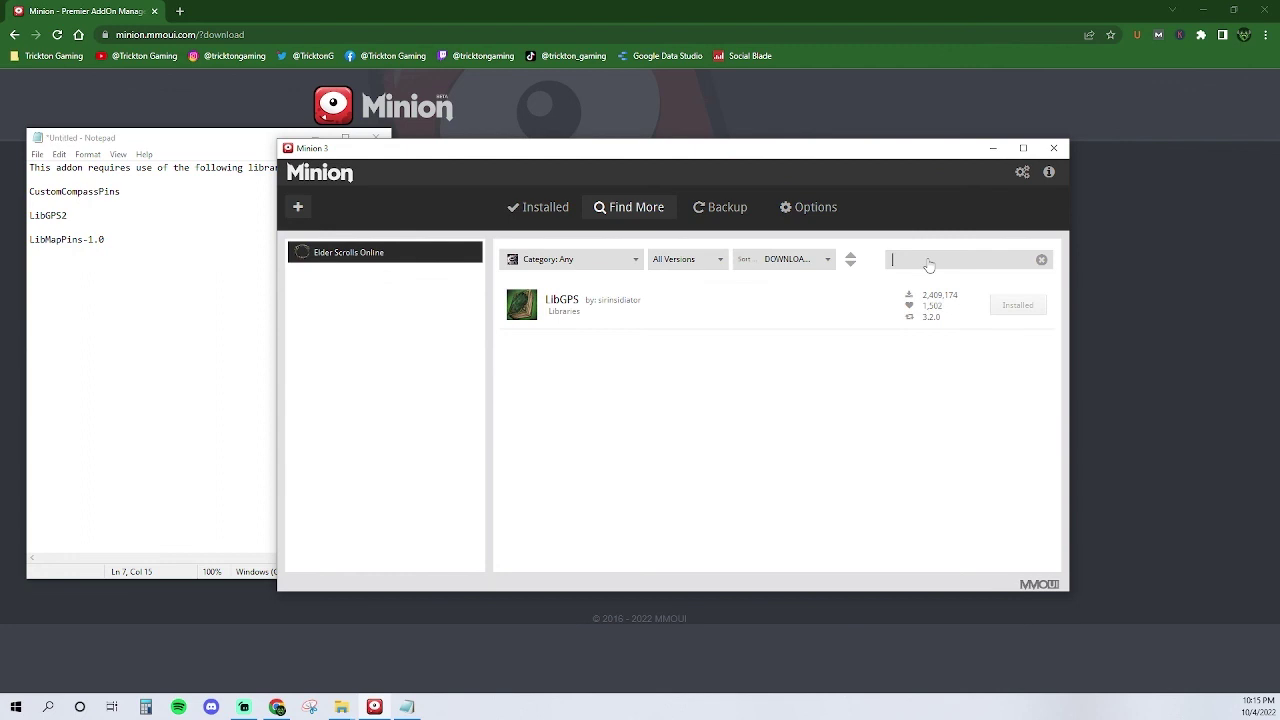
text(ap)
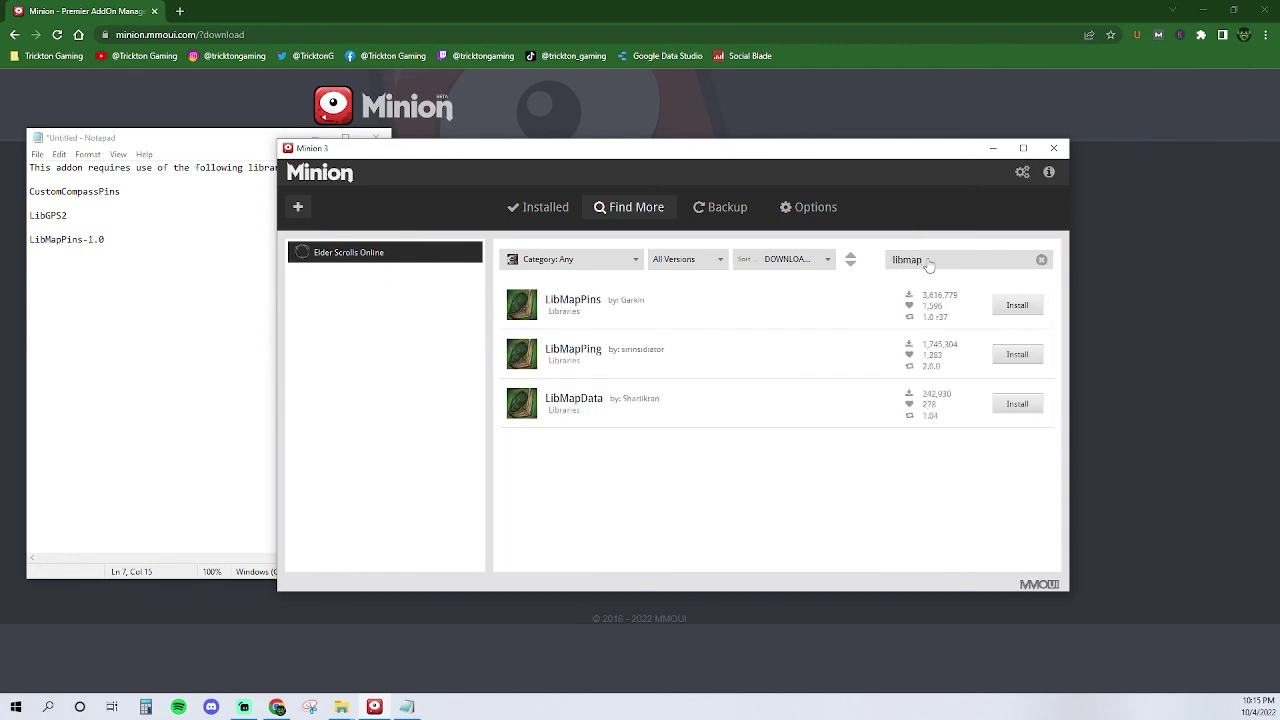
click(601, 313)
drag(480, 295, 551, 295)
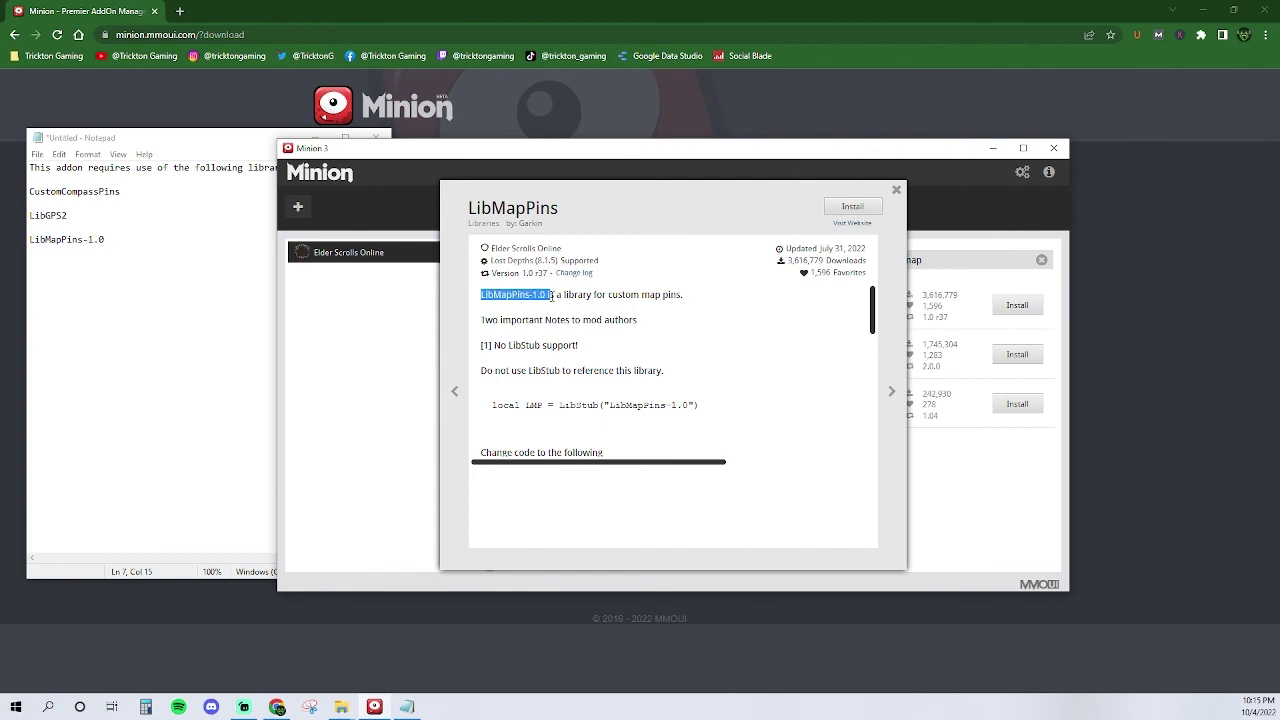
click(563, 311)
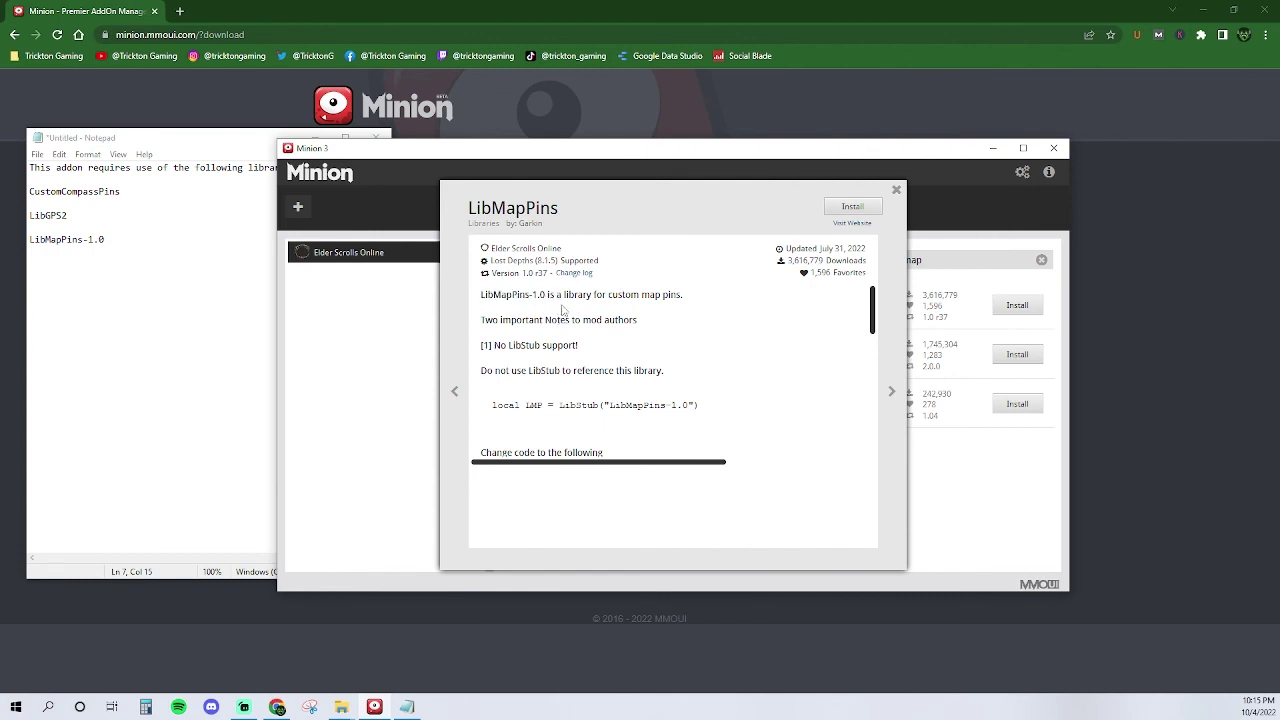
click(852, 206)
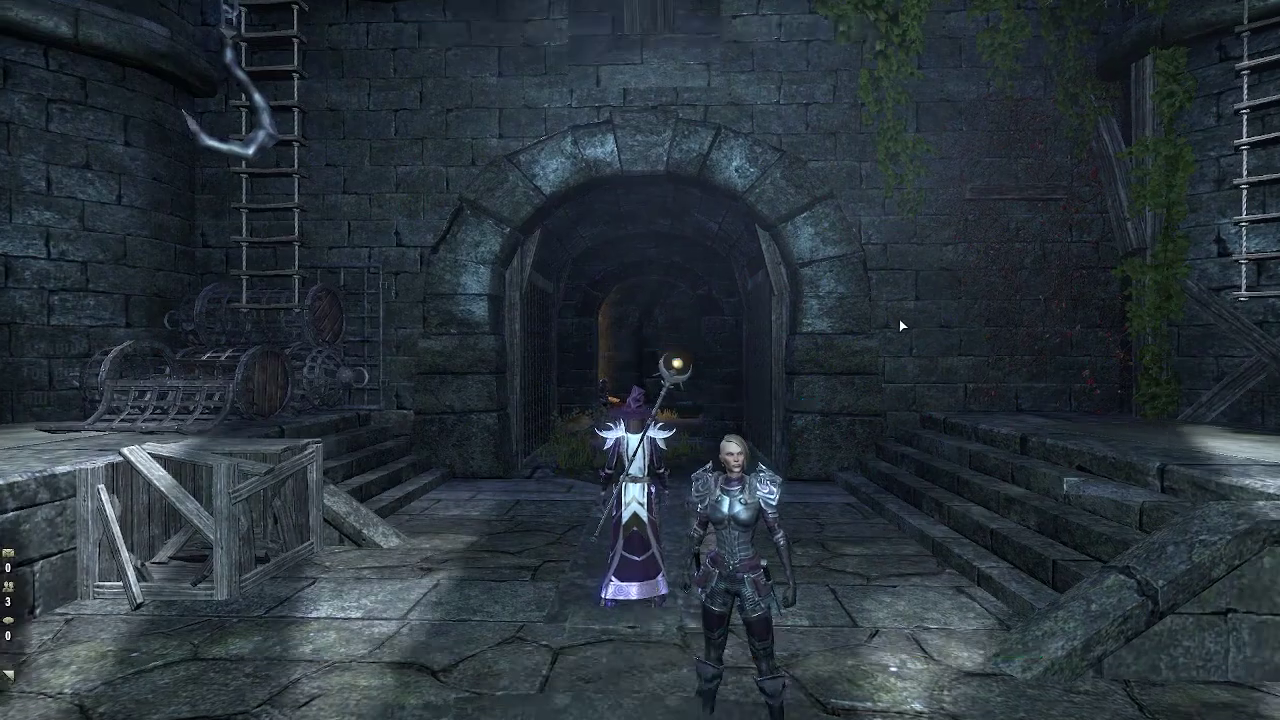
- Open the game's add-ons list and examine the required add-ons of SkyShards, LibGPS and LibMapPing
key(Escape)
click(60, 272)
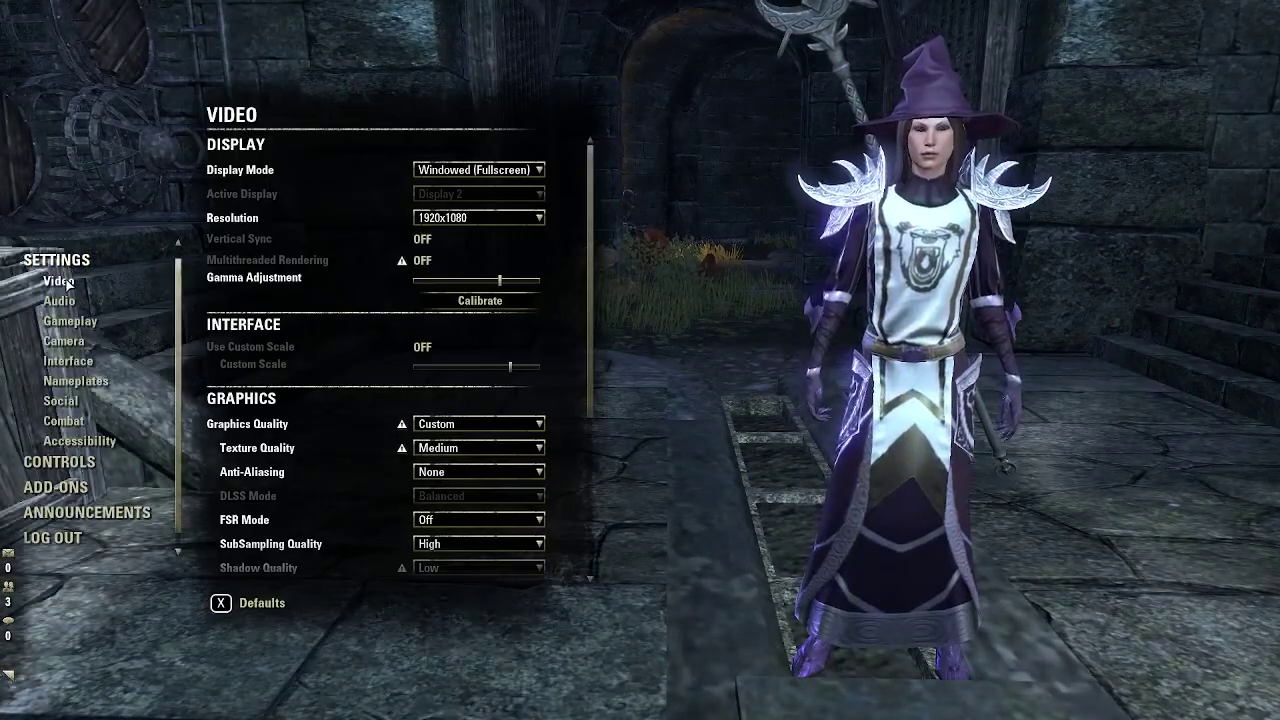
click(55, 487)
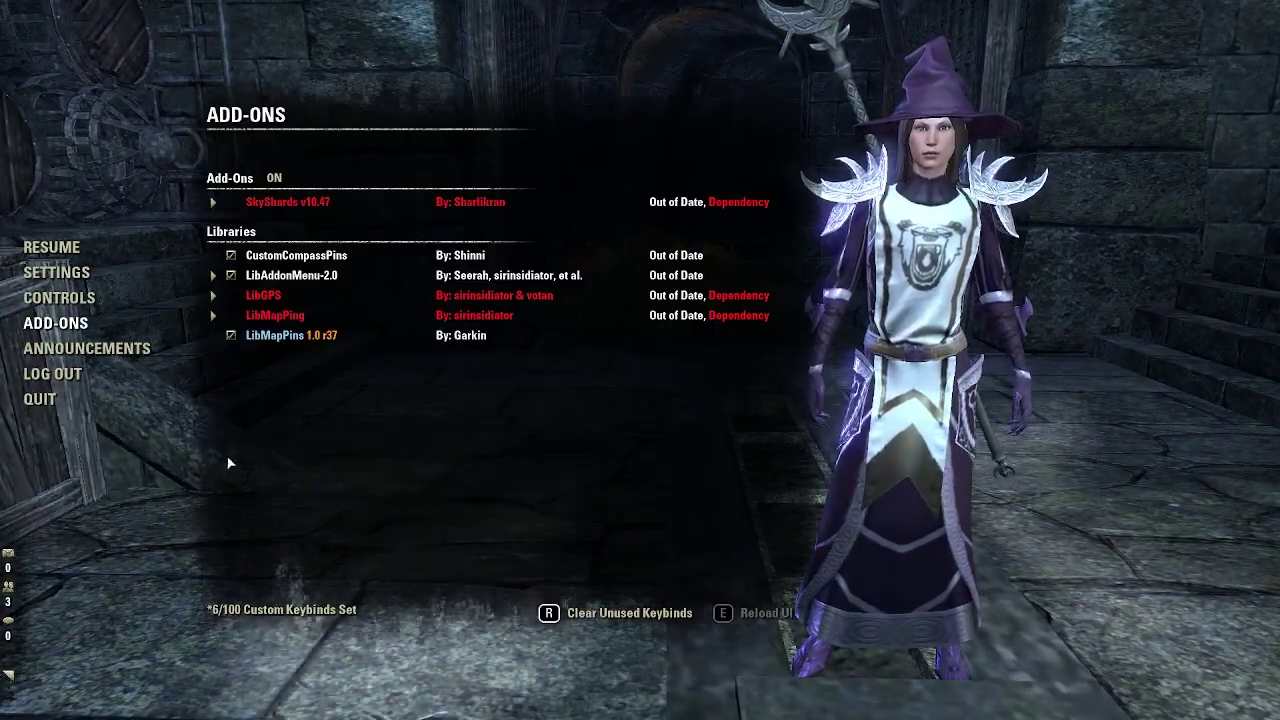
click(214, 202)
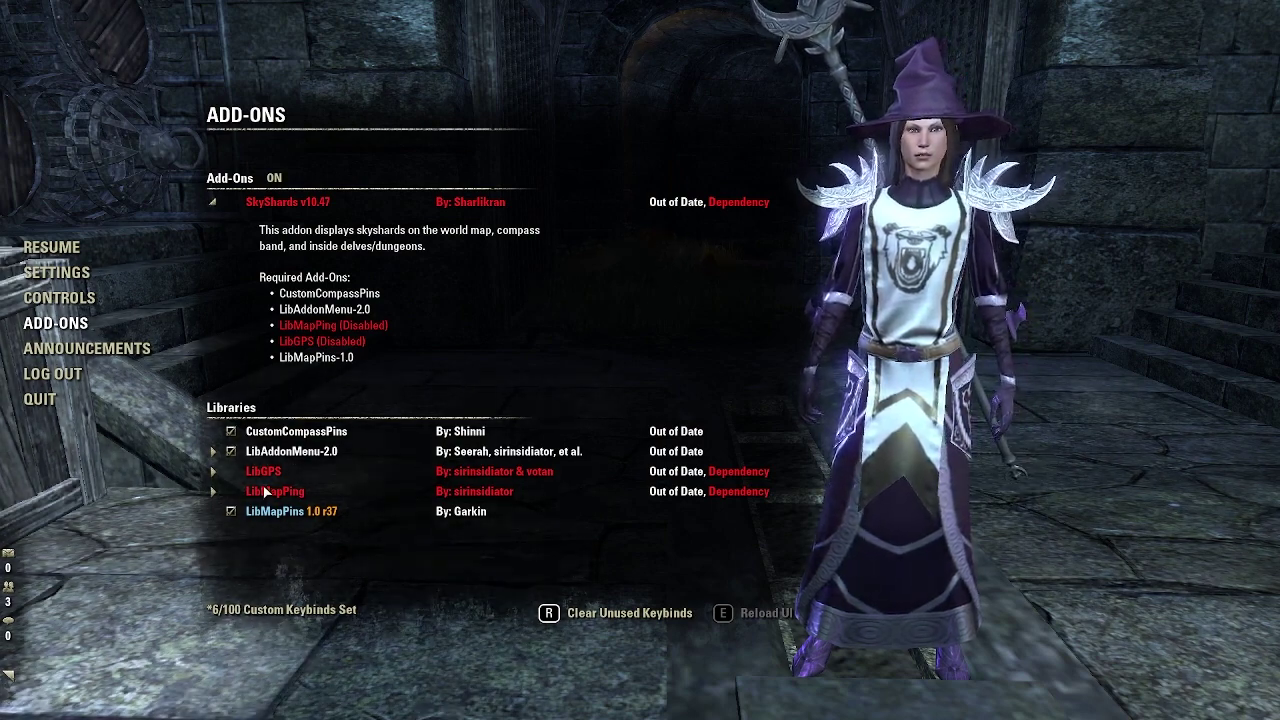
click(205, 473)
scroll(224, 491, down, 1)
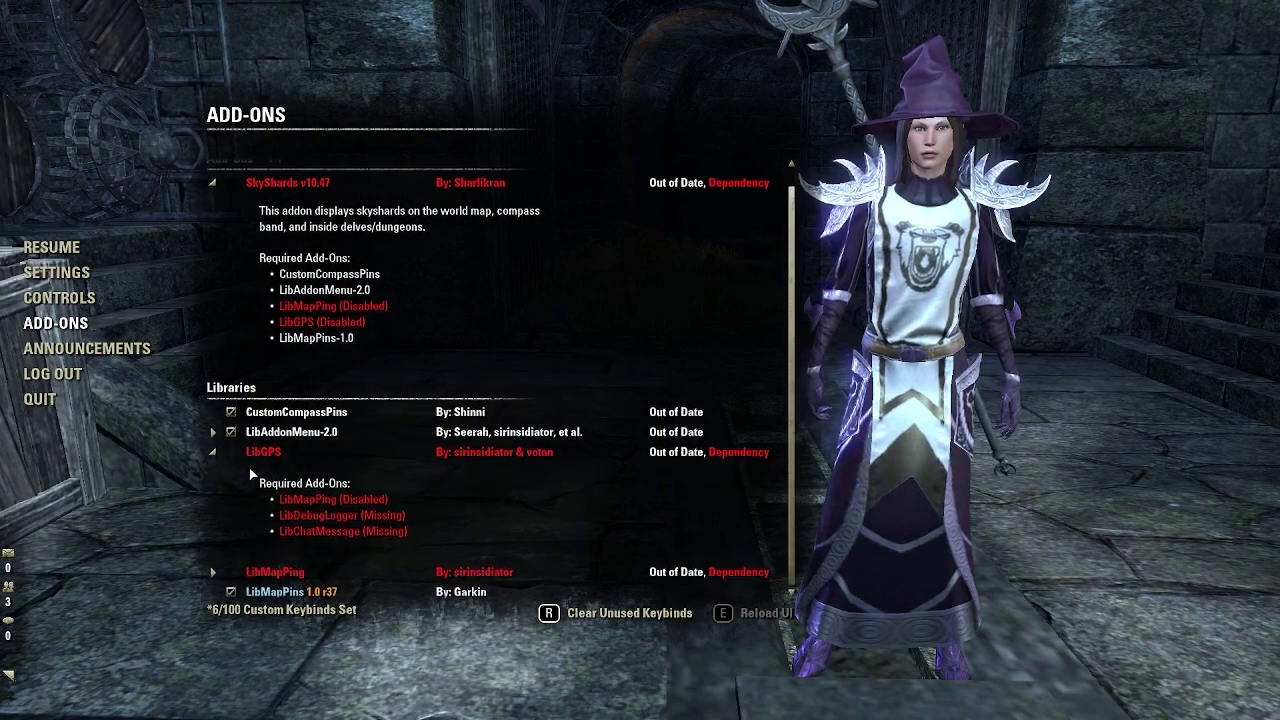
click(240, 564)
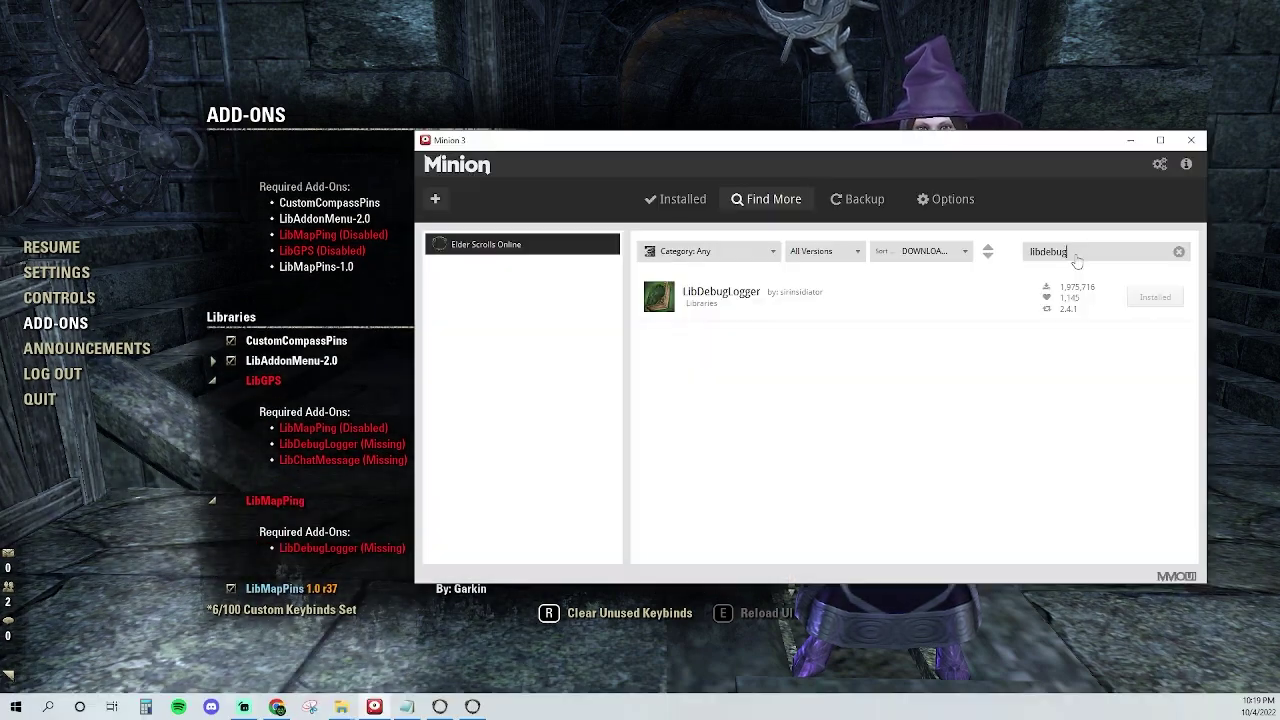
- Search the Minion add-on catalogue for "libcha", install the LibChatMessage library and close Minion
key(BackSpace)
key(BackSpace)
key(BackSpace)
key(BackSpace)
key(BackSpace)
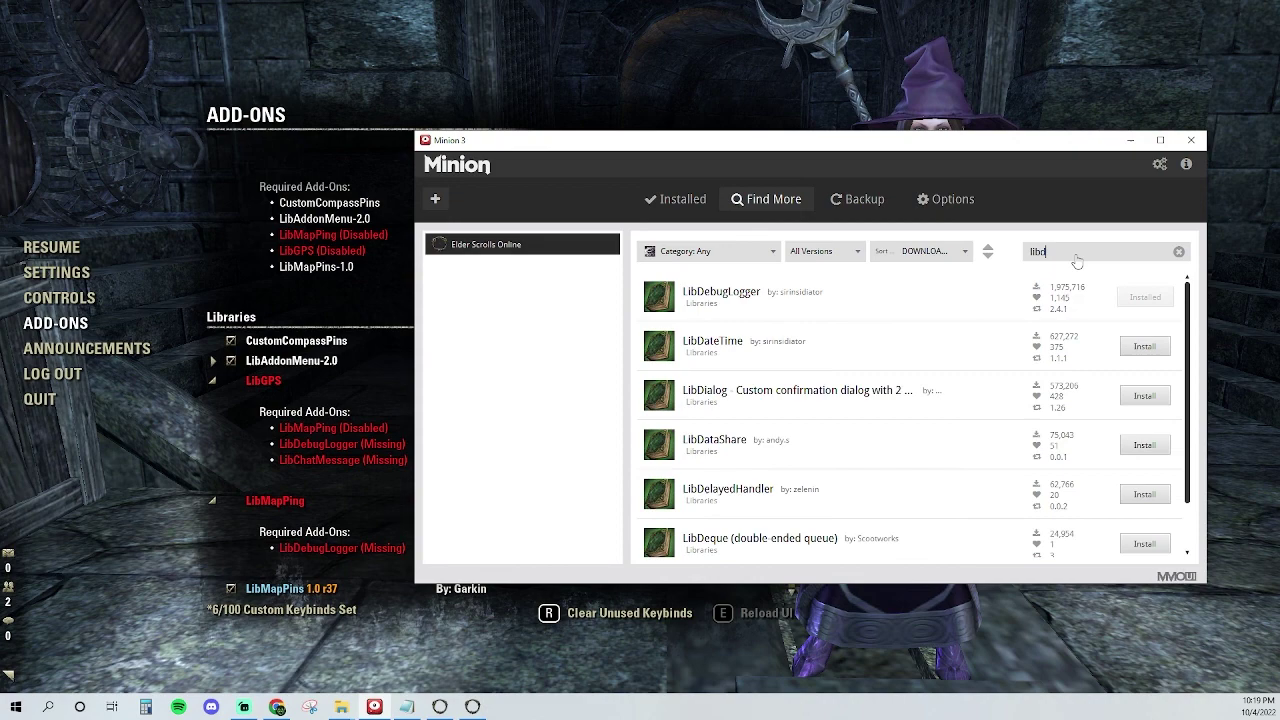
text(cha)
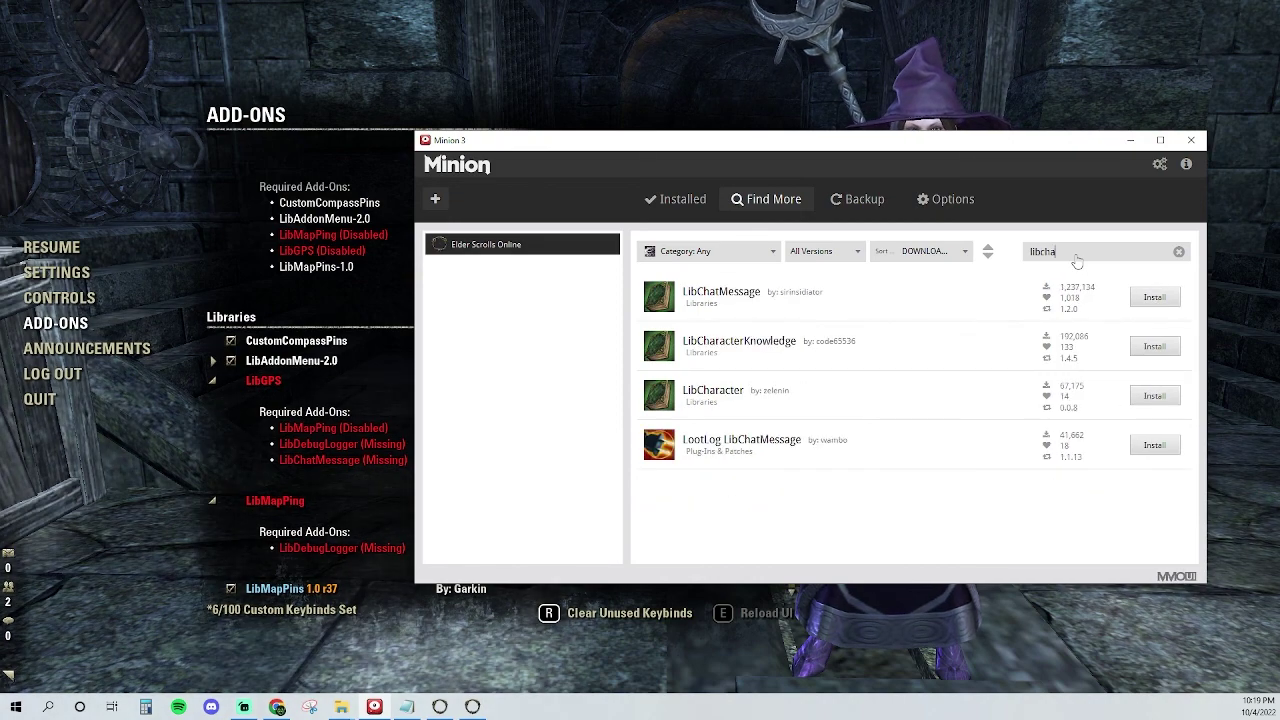
click(1154, 297)
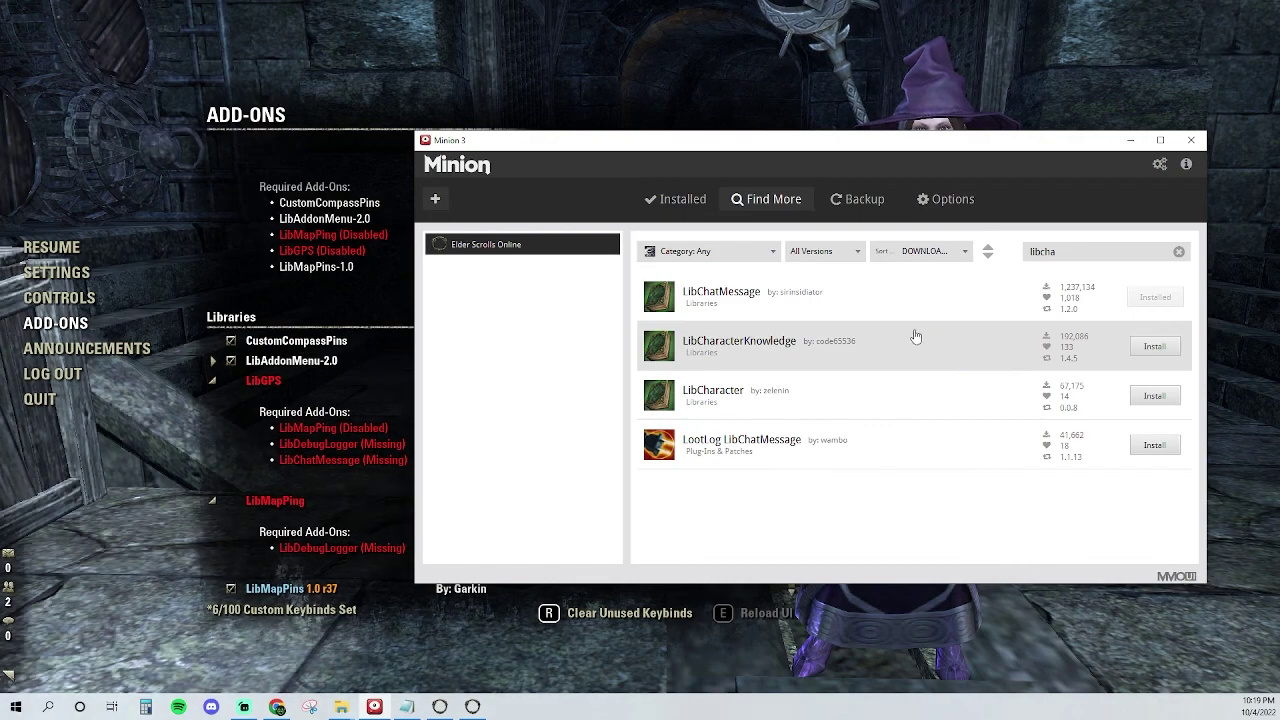
click(1191, 140)
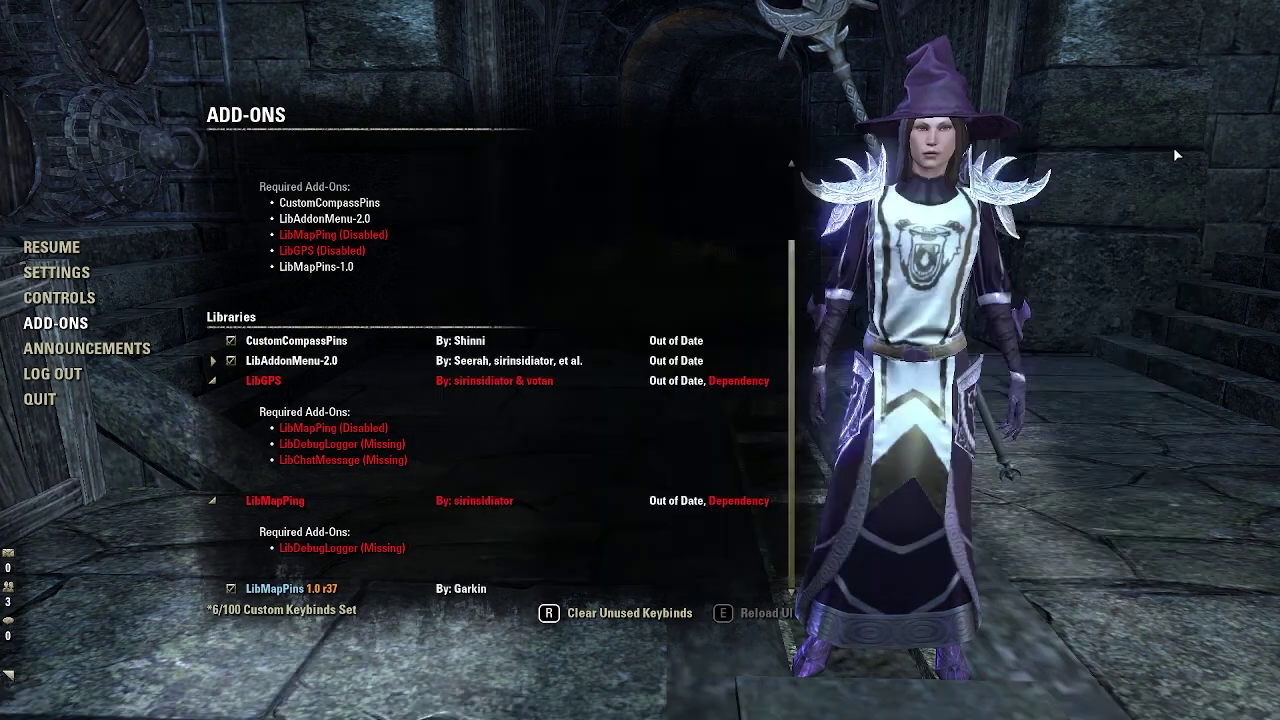
- Return to the game world and run the chat command /reloadui to reload the interface
key(Escape)
key(Escape)
text(/re)
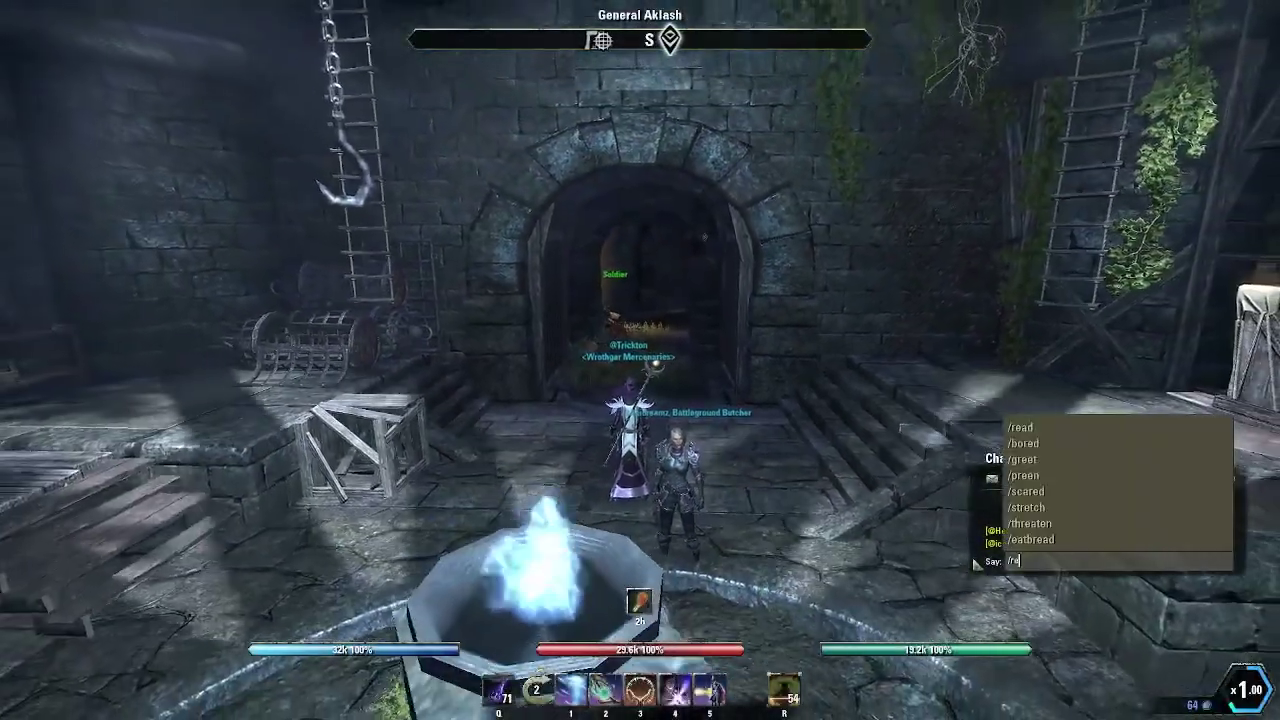
text(loadui)
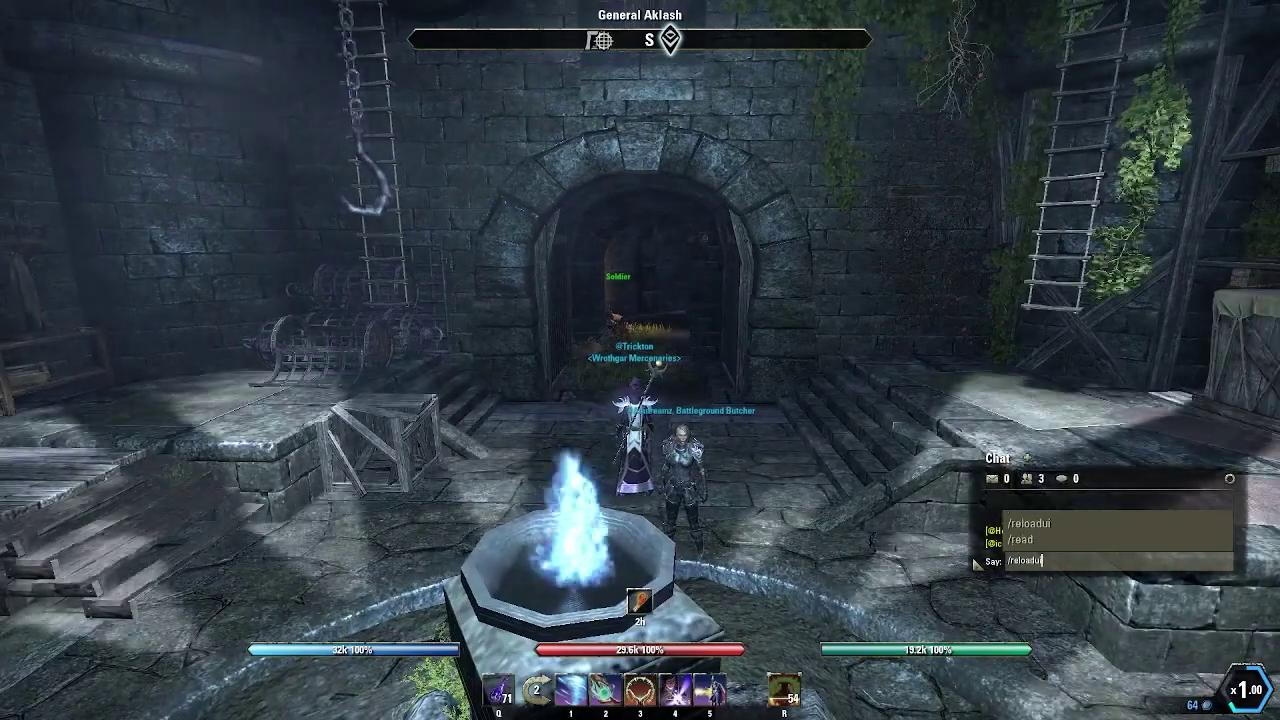
key(Return)
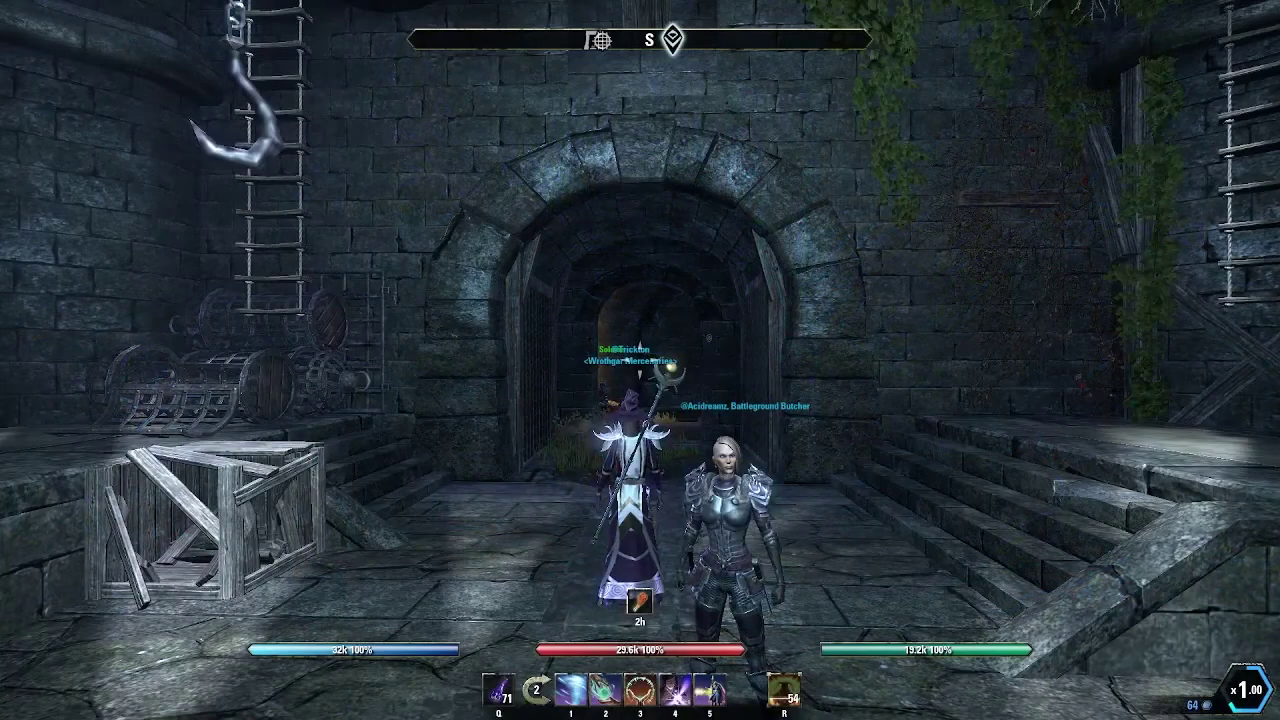
- Check the status of SkyShards and its libraries in the game's add-ons list, and review the installed add-ons in Minion
key(Escape)
click(60, 323)
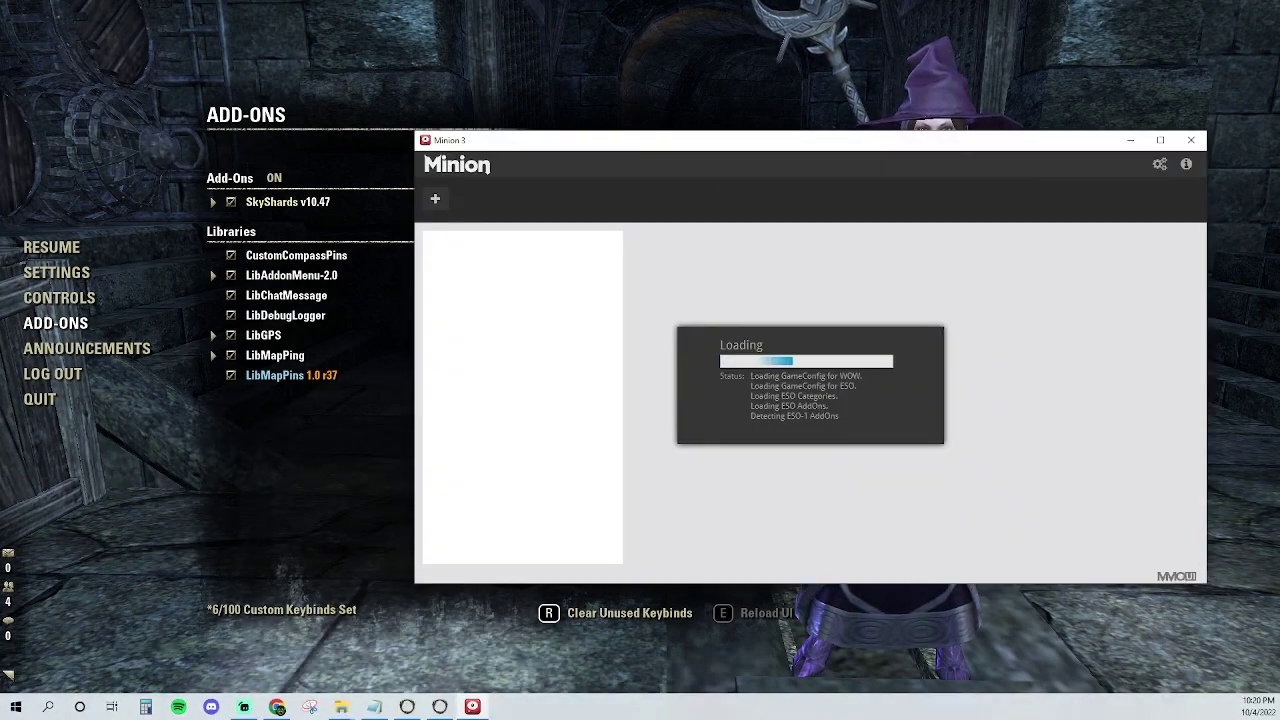
scroll(980, 346, down, 2)
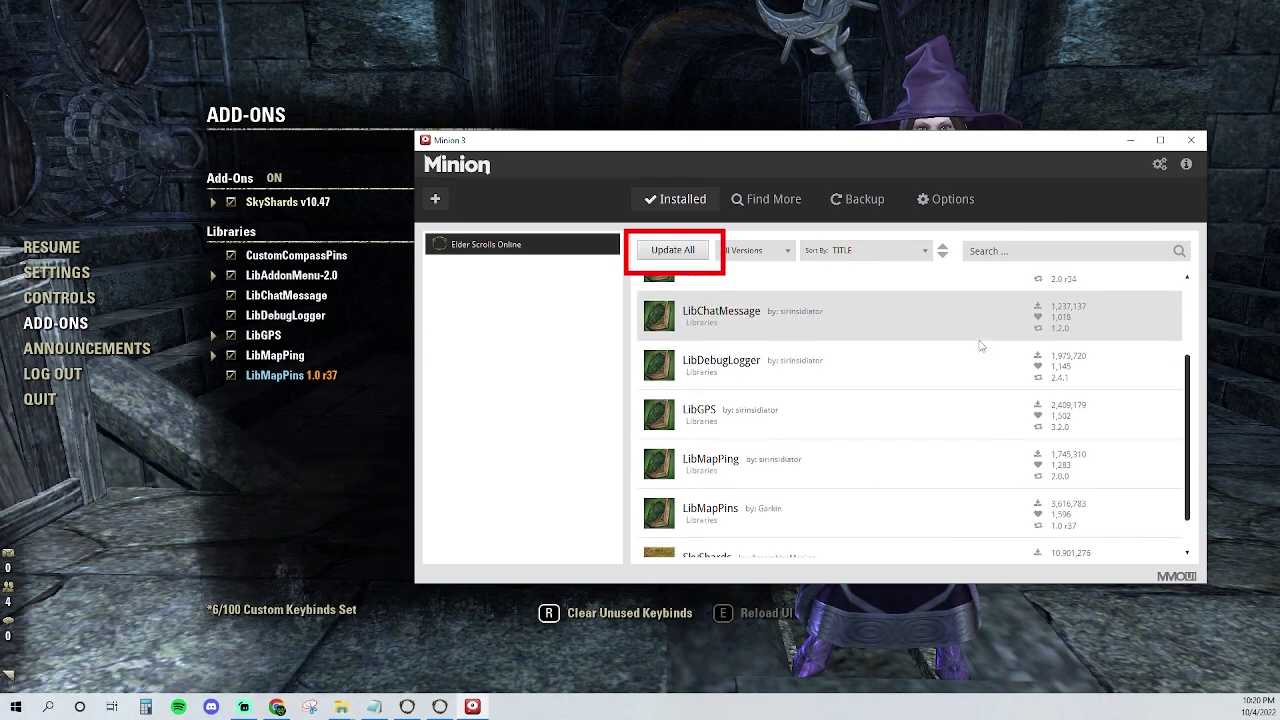
scroll(980, 348, up, 2)
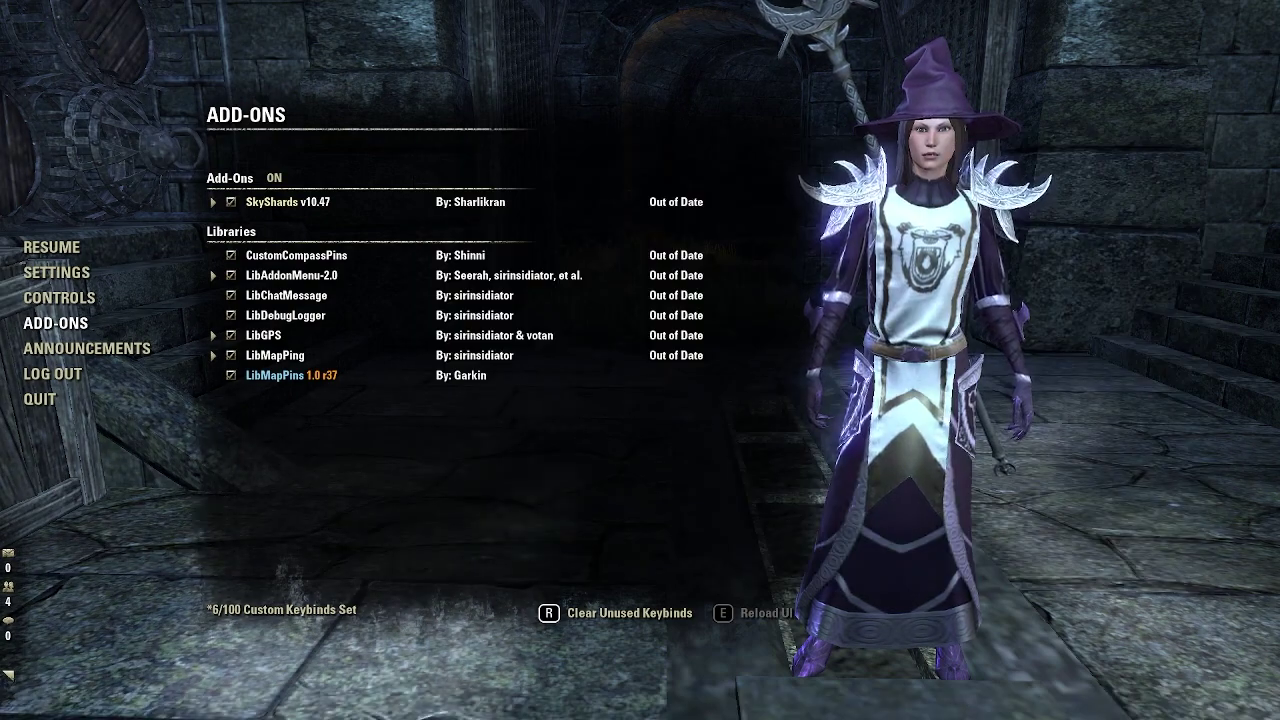
- Examine the skyshard markers and their location hints on the Imperial City map, and open the map of The Rift
key(Escape)
key(m)
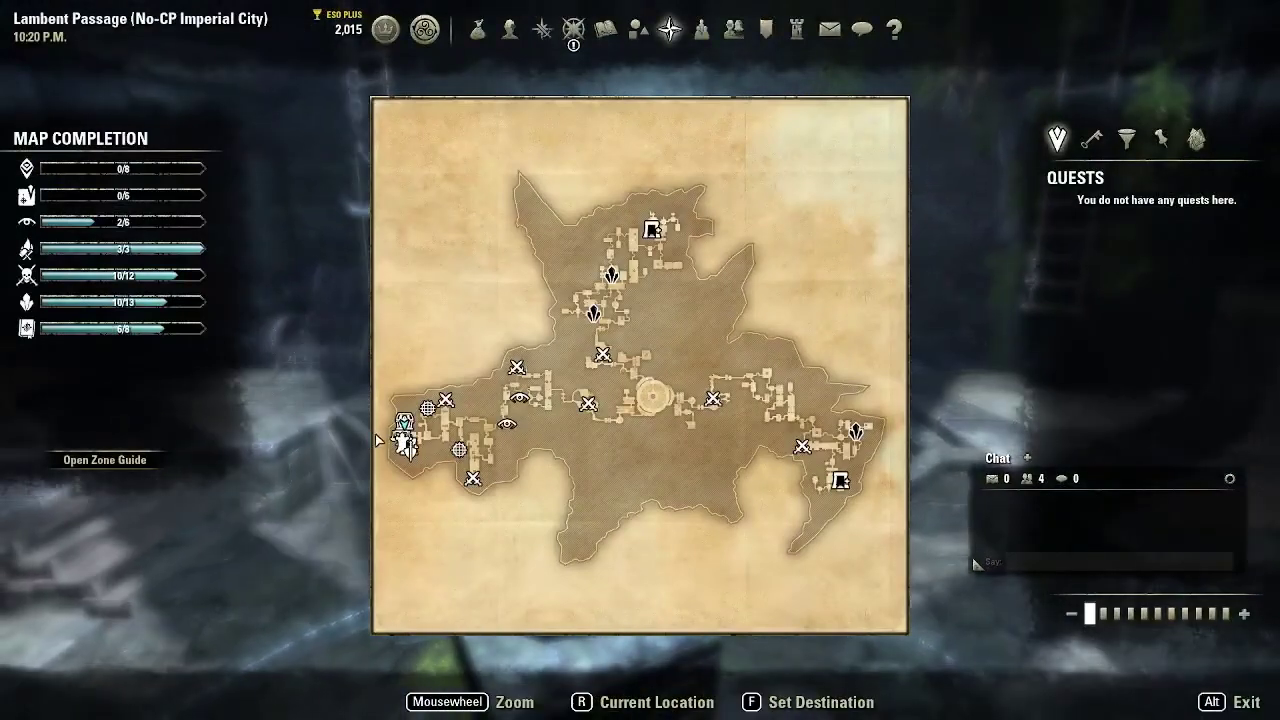
mouse_move(592, 318)
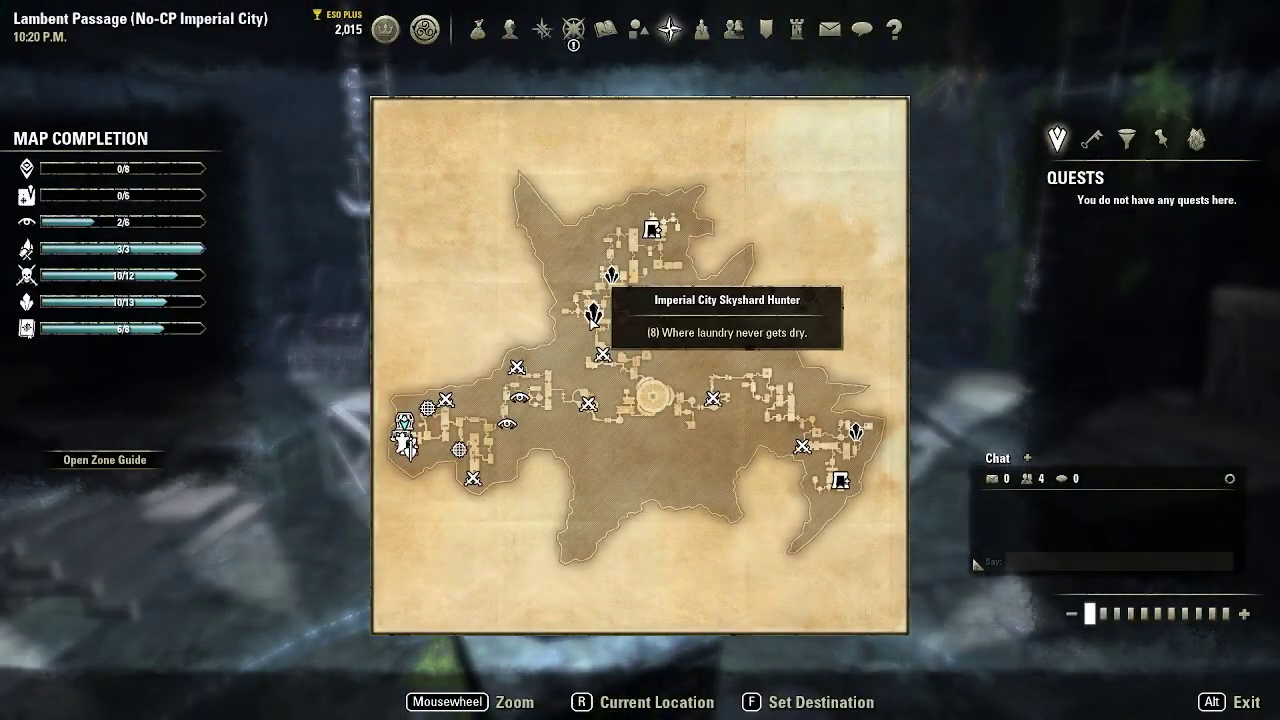
mouse_move(612, 276)
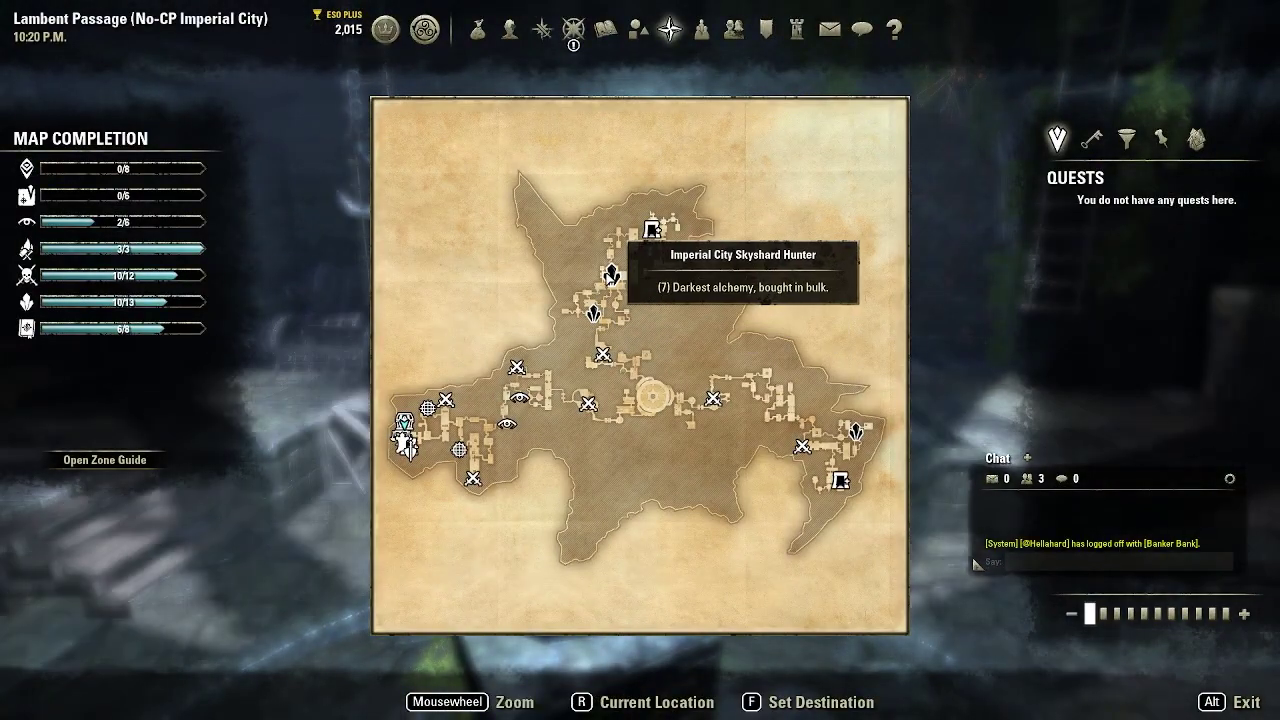
mouse_move(857, 432)
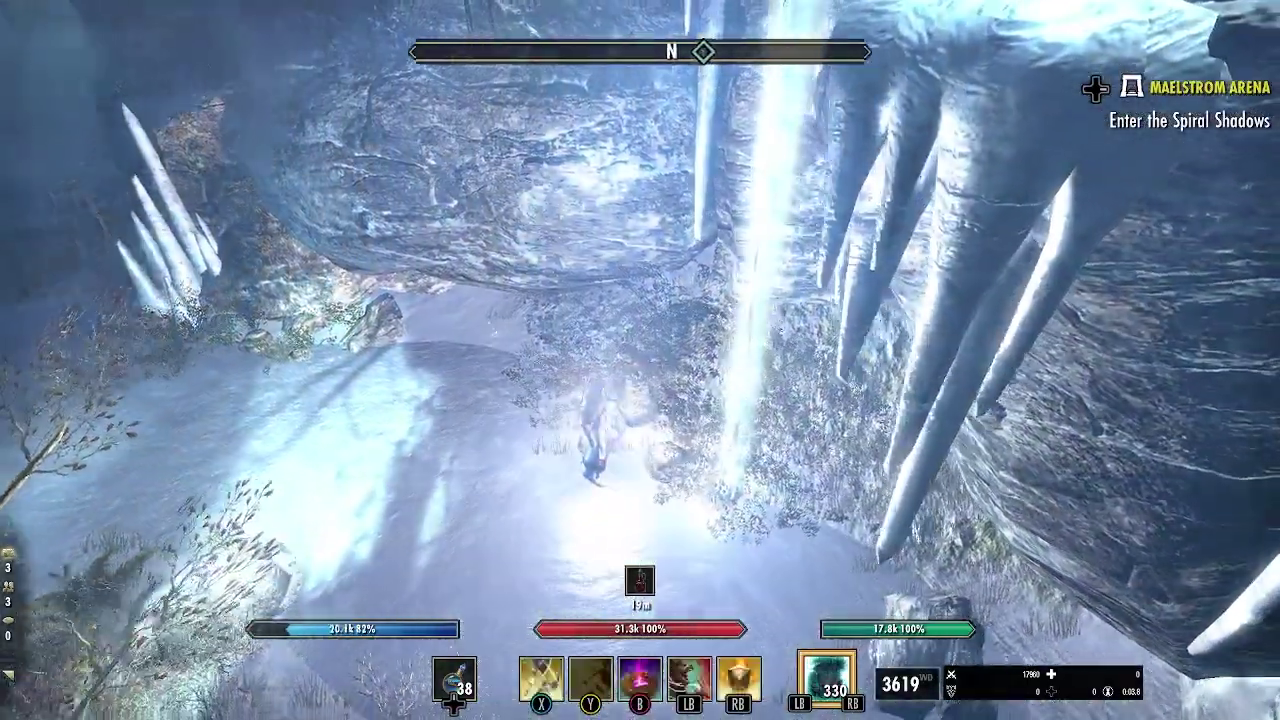
key(m)
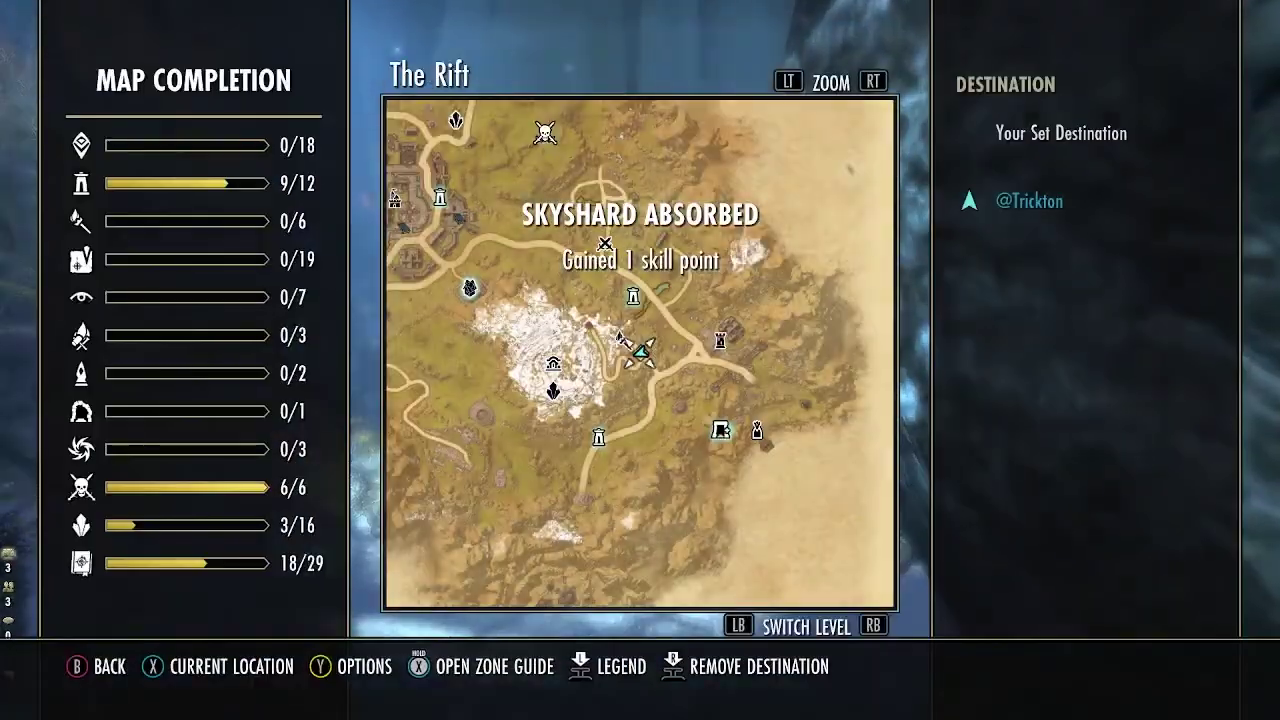